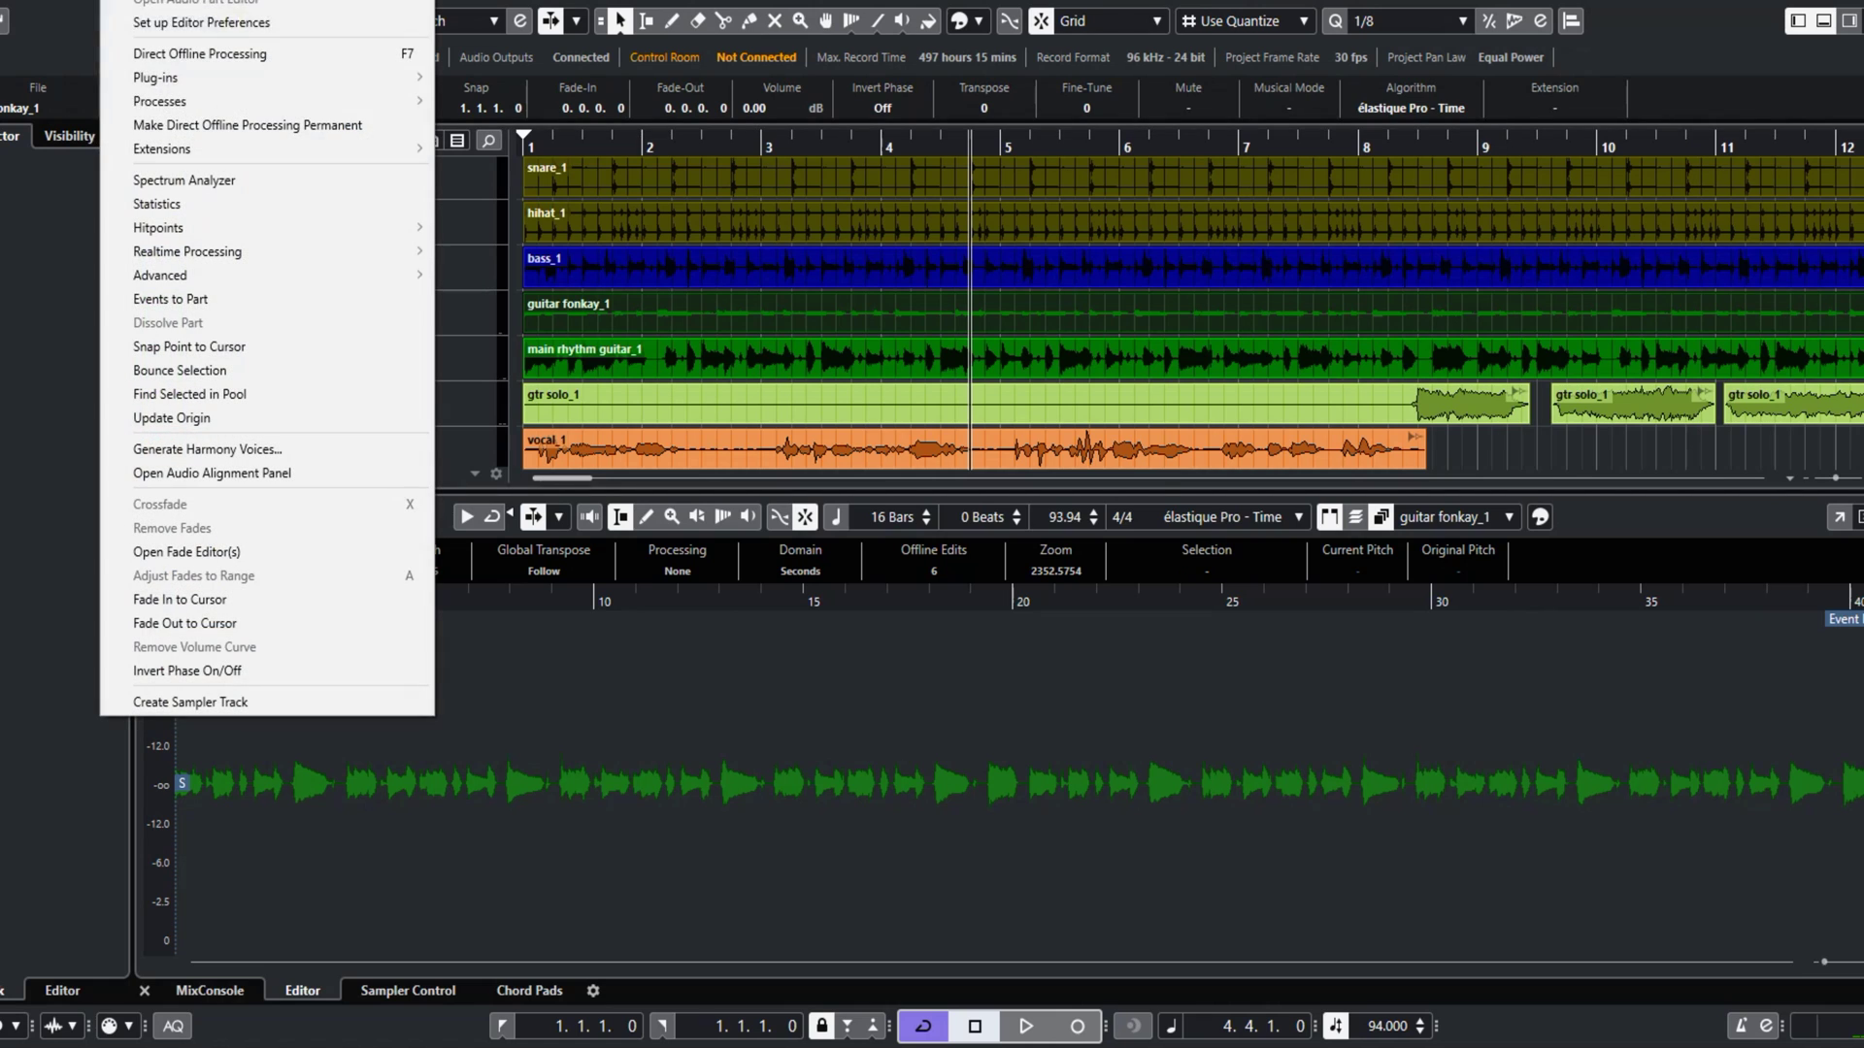
# Step: Normalize the guitar fonkay_1 clip using Peak Normalization at -0.30 dB and close the offline processing window
pyautogui.moveTo(340, 101)
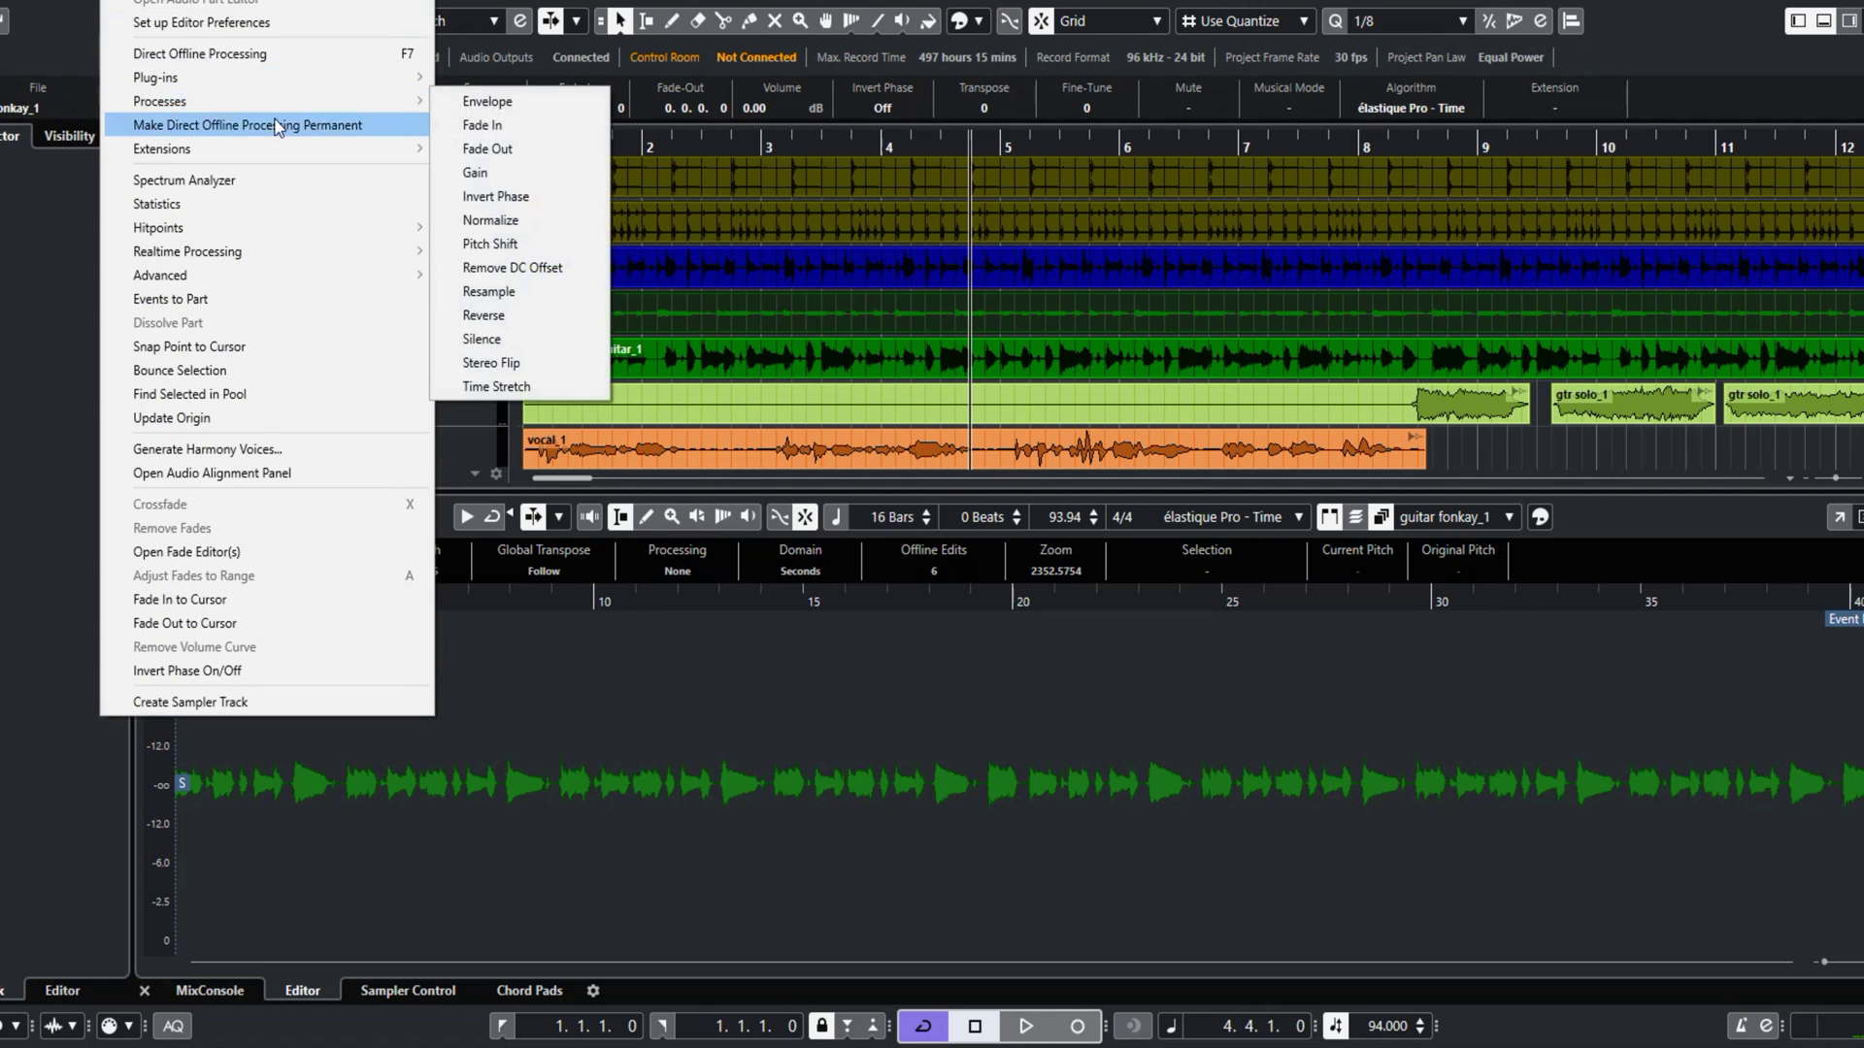
pyautogui.click(526, 220)
pyautogui.click(1179, 237)
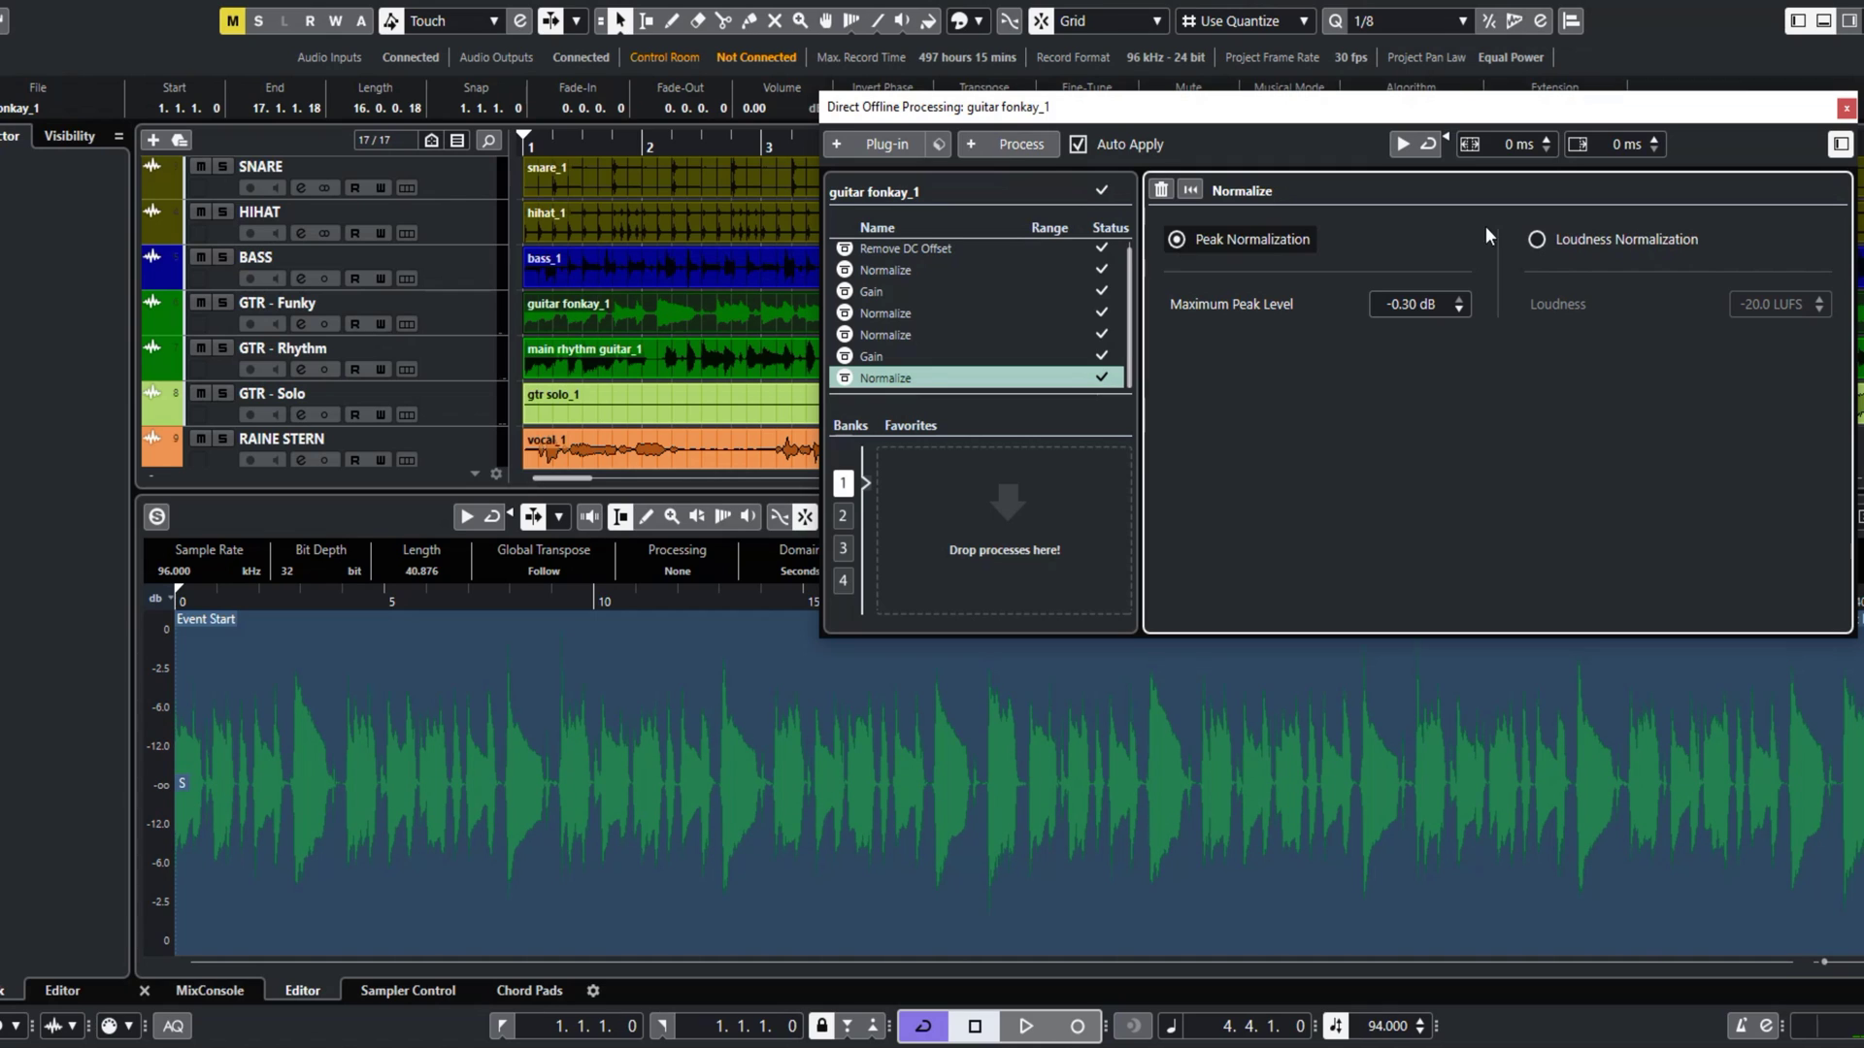
pyautogui.click(1848, 109)
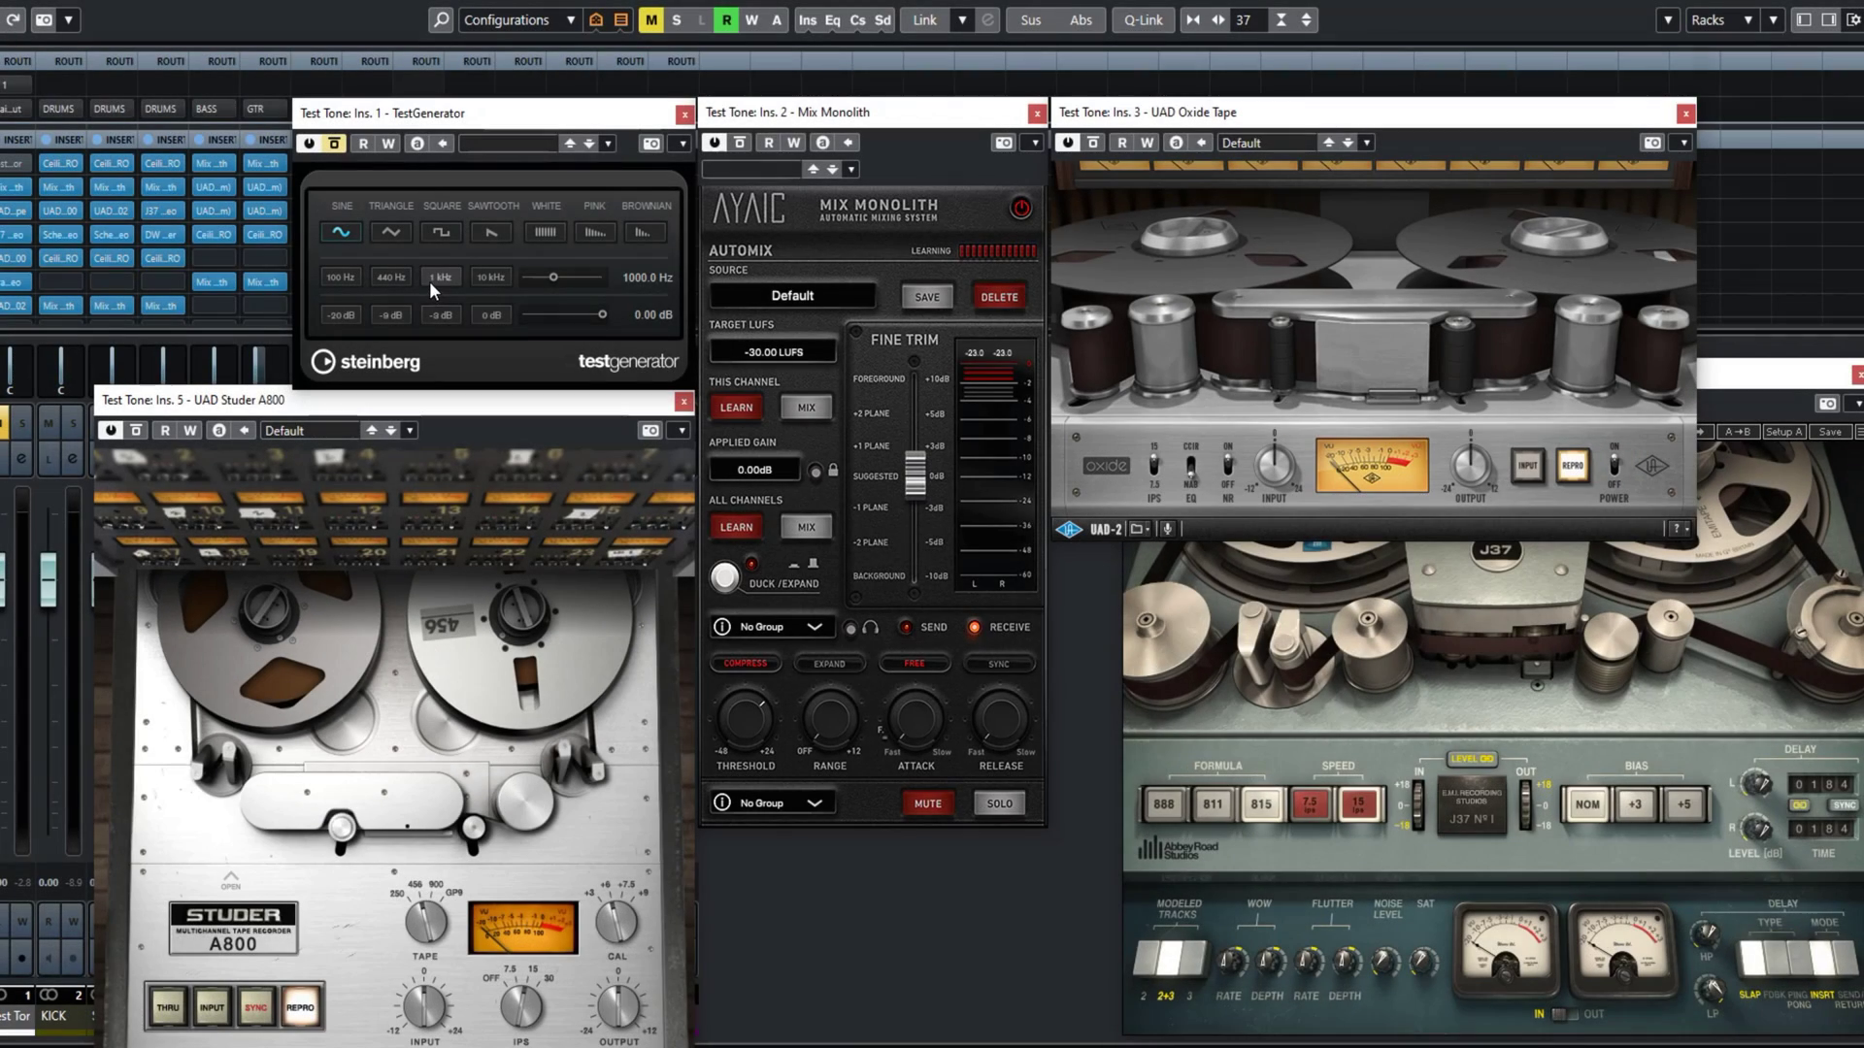
# Step: Set the TestGenerator to a 1 kHz sine, take it out of bypass, and set its level to -20 dB
pyautogui.click(431, 280)
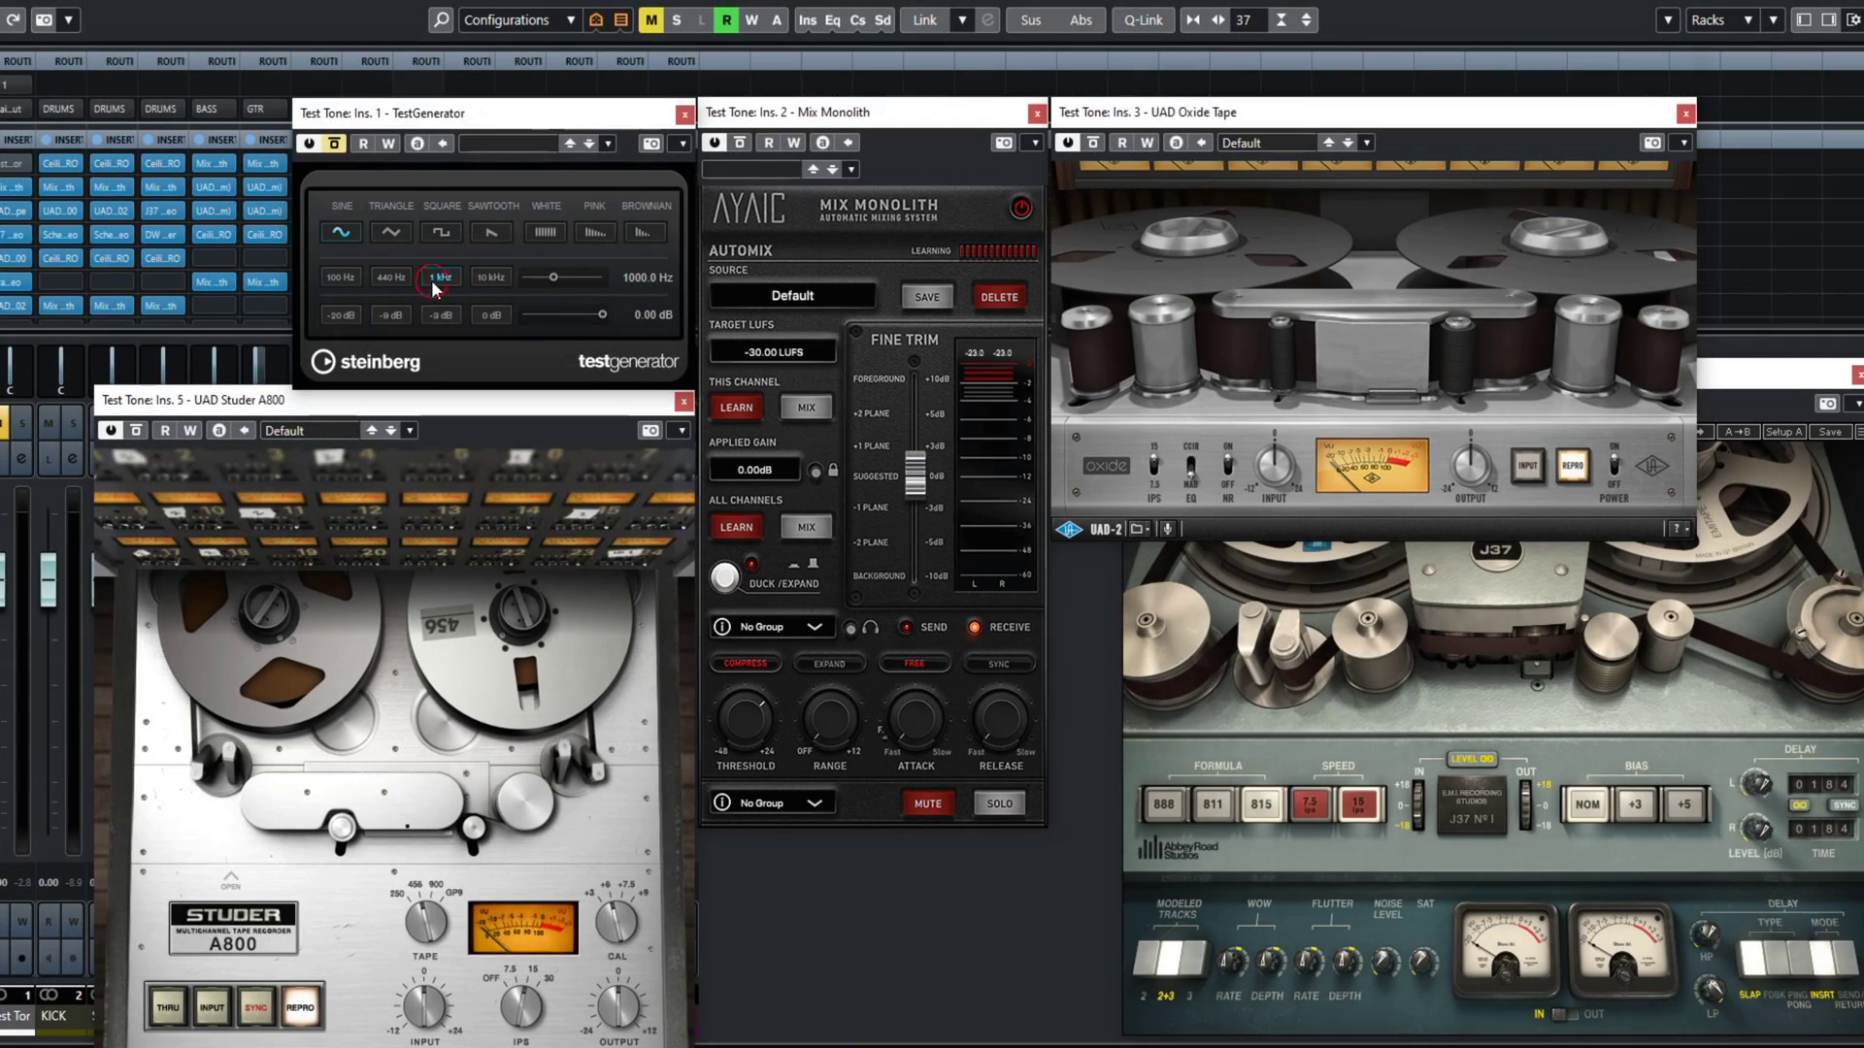
pyautogui.click(334, 144)
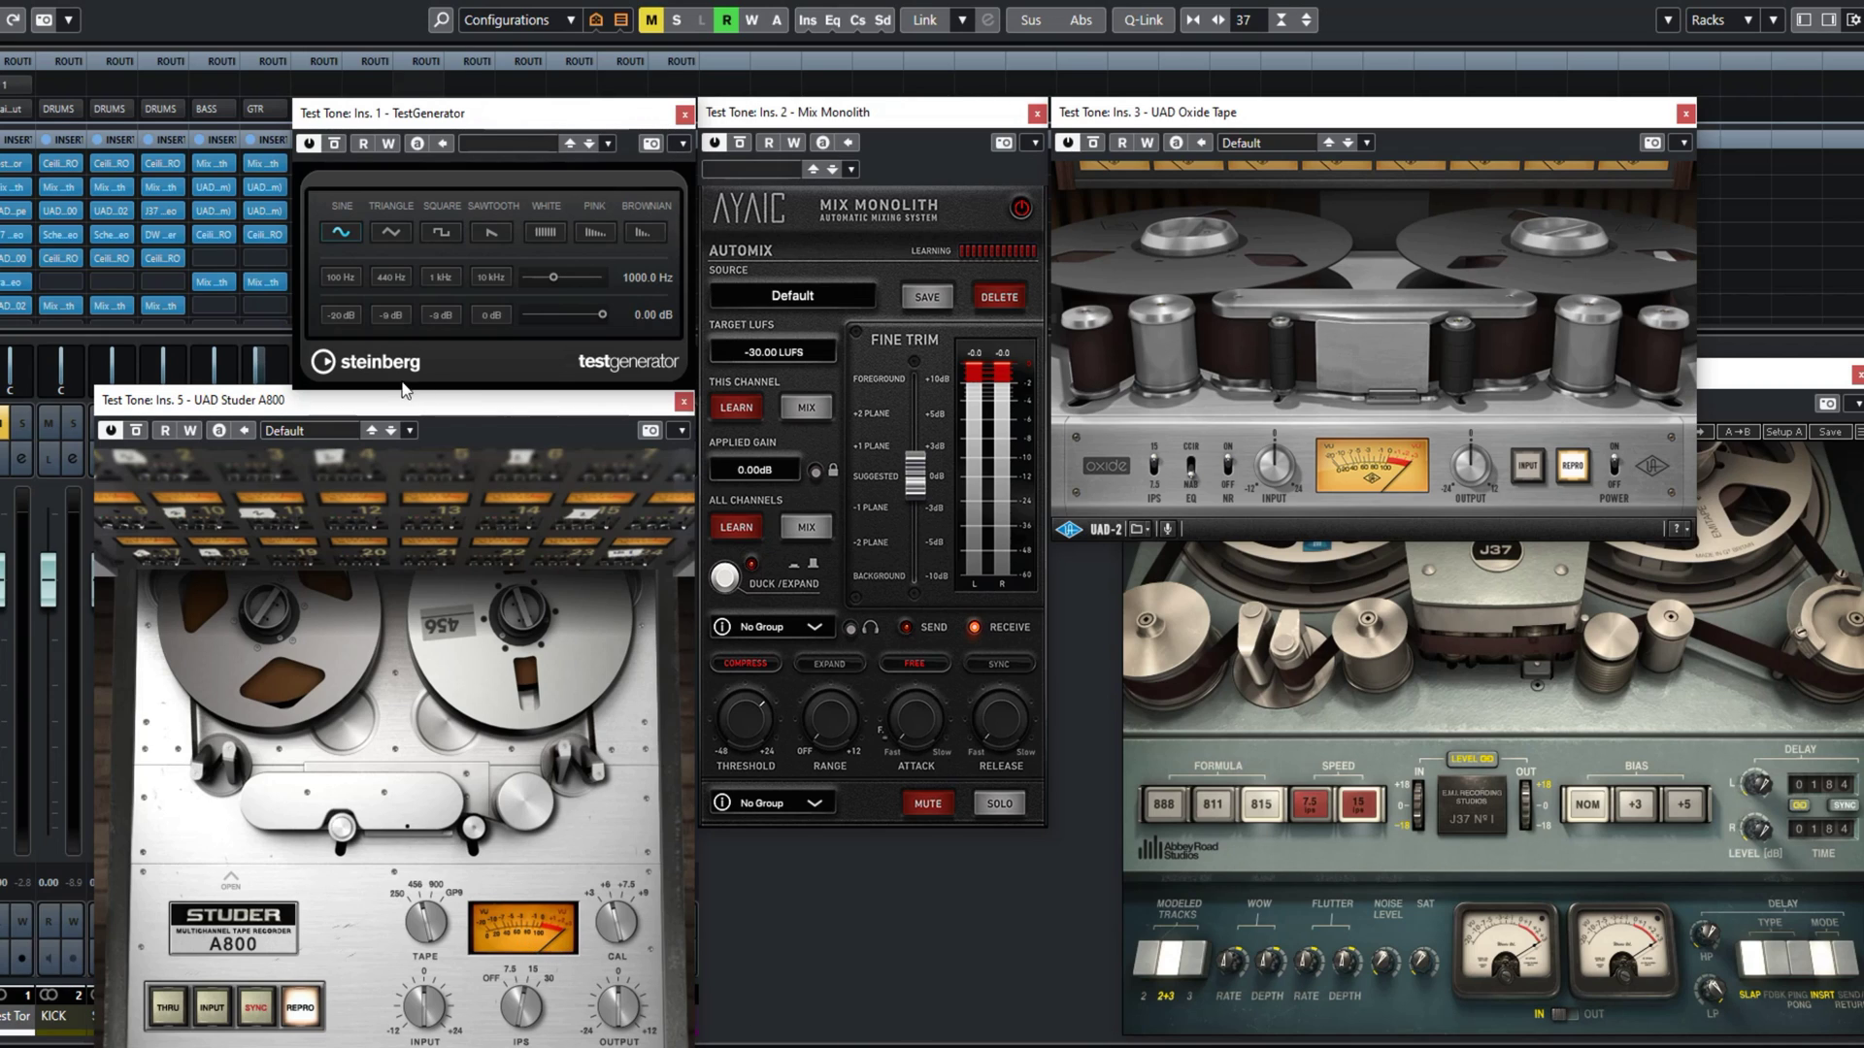
pyautogui.click(391, 314)
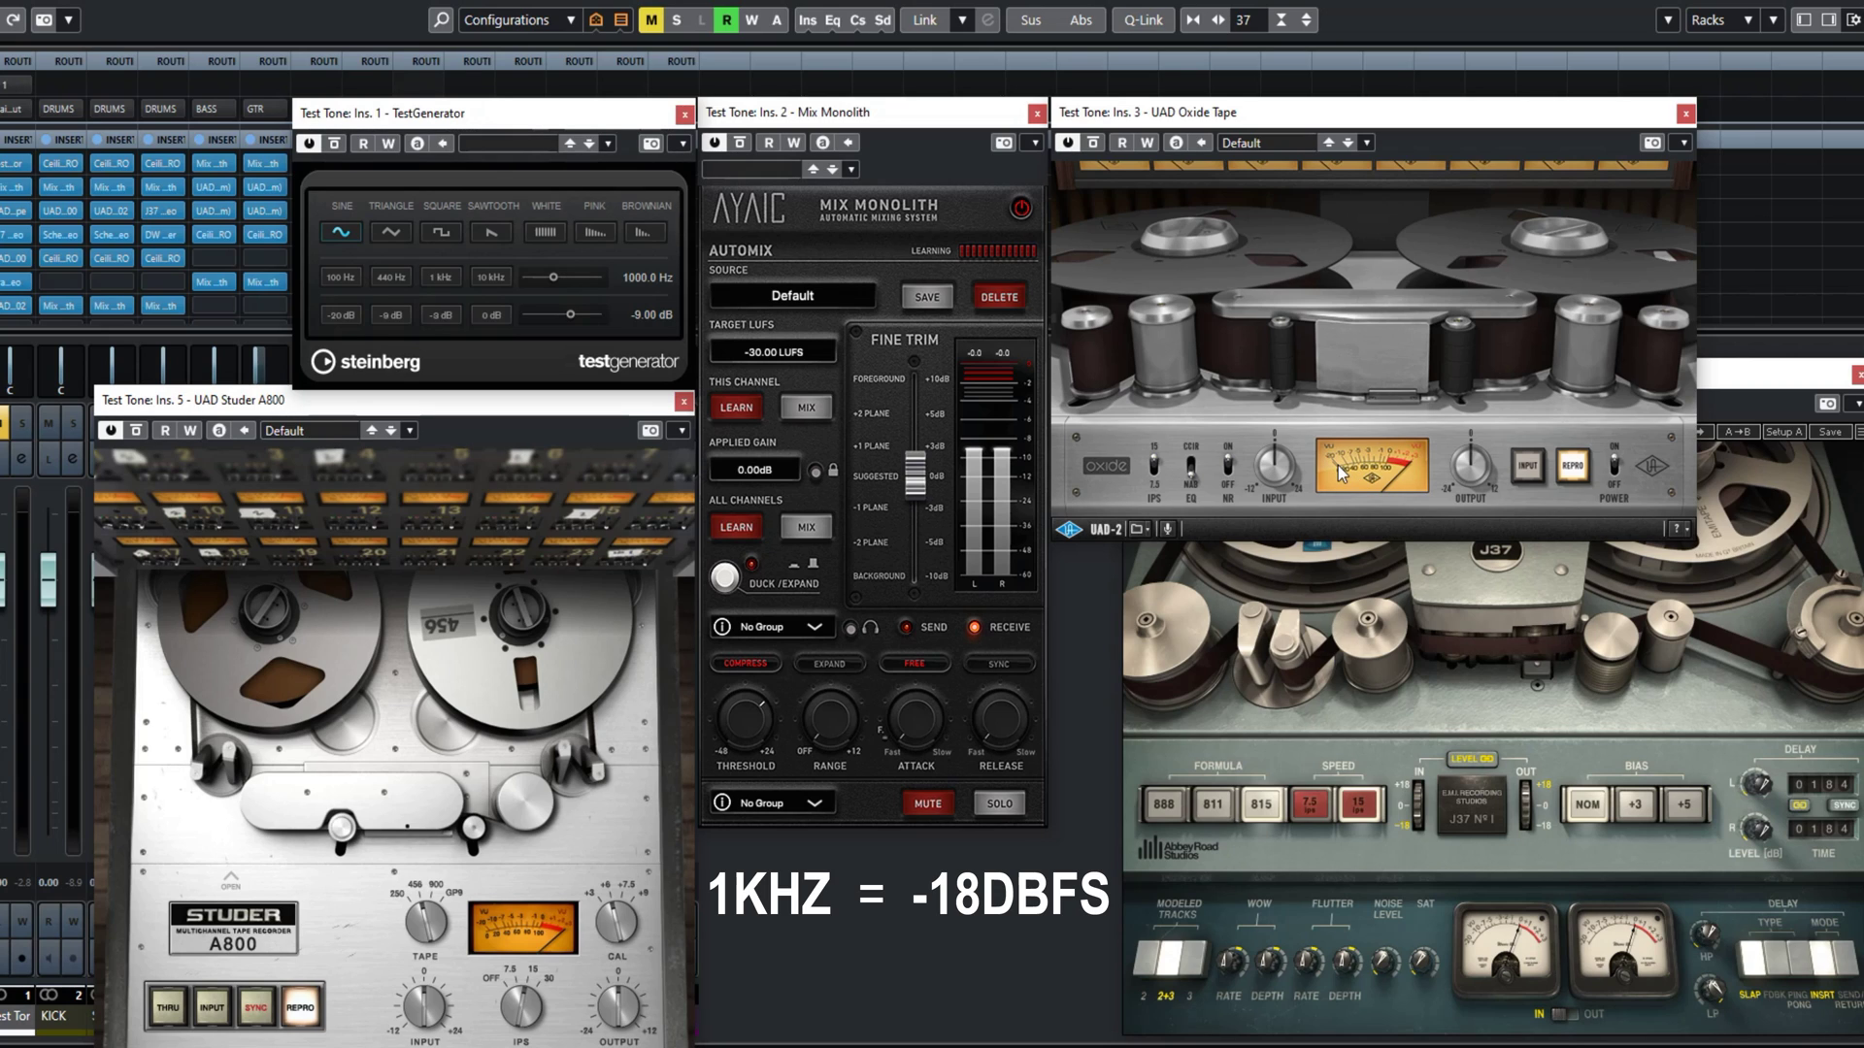
pyautogui.click(340, 316)
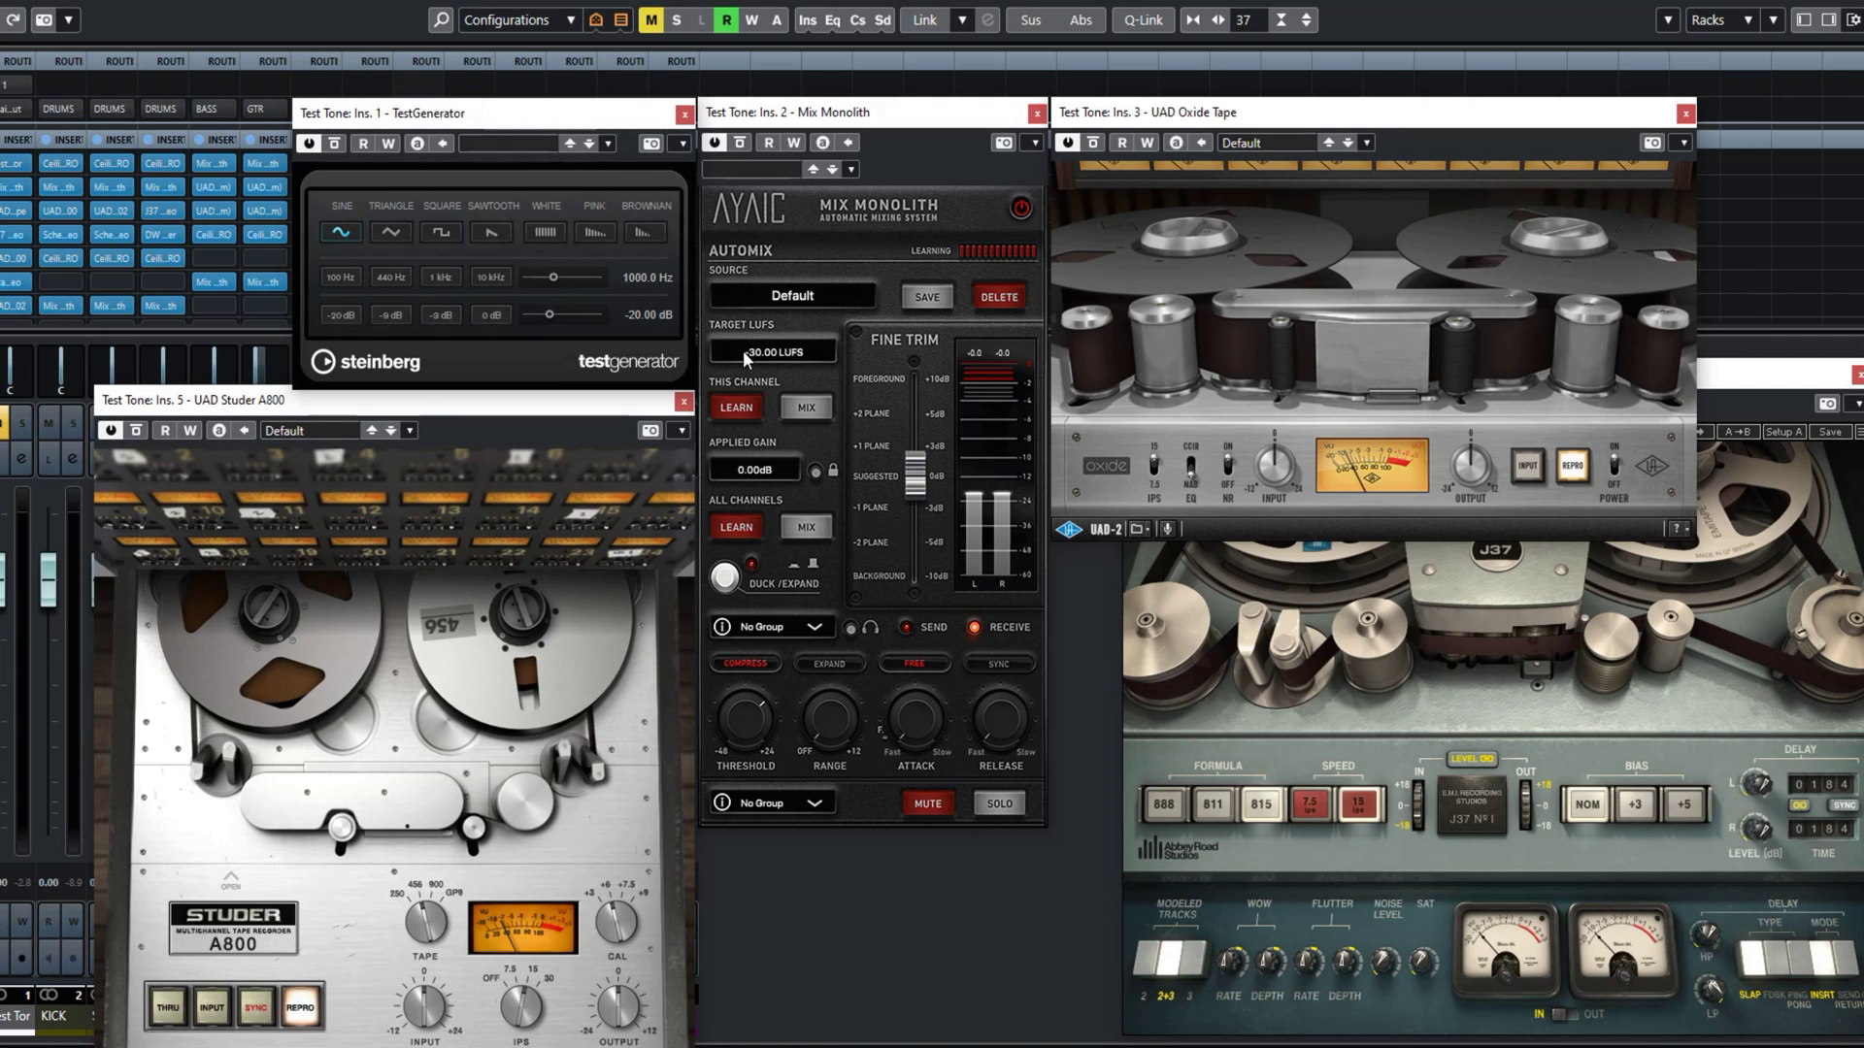
# Step: Learn and mix this channel in Mix Monolith at -30 LUFS and save the result over the preset FX - Hit The Tape
pyautogui.click(736, 409)
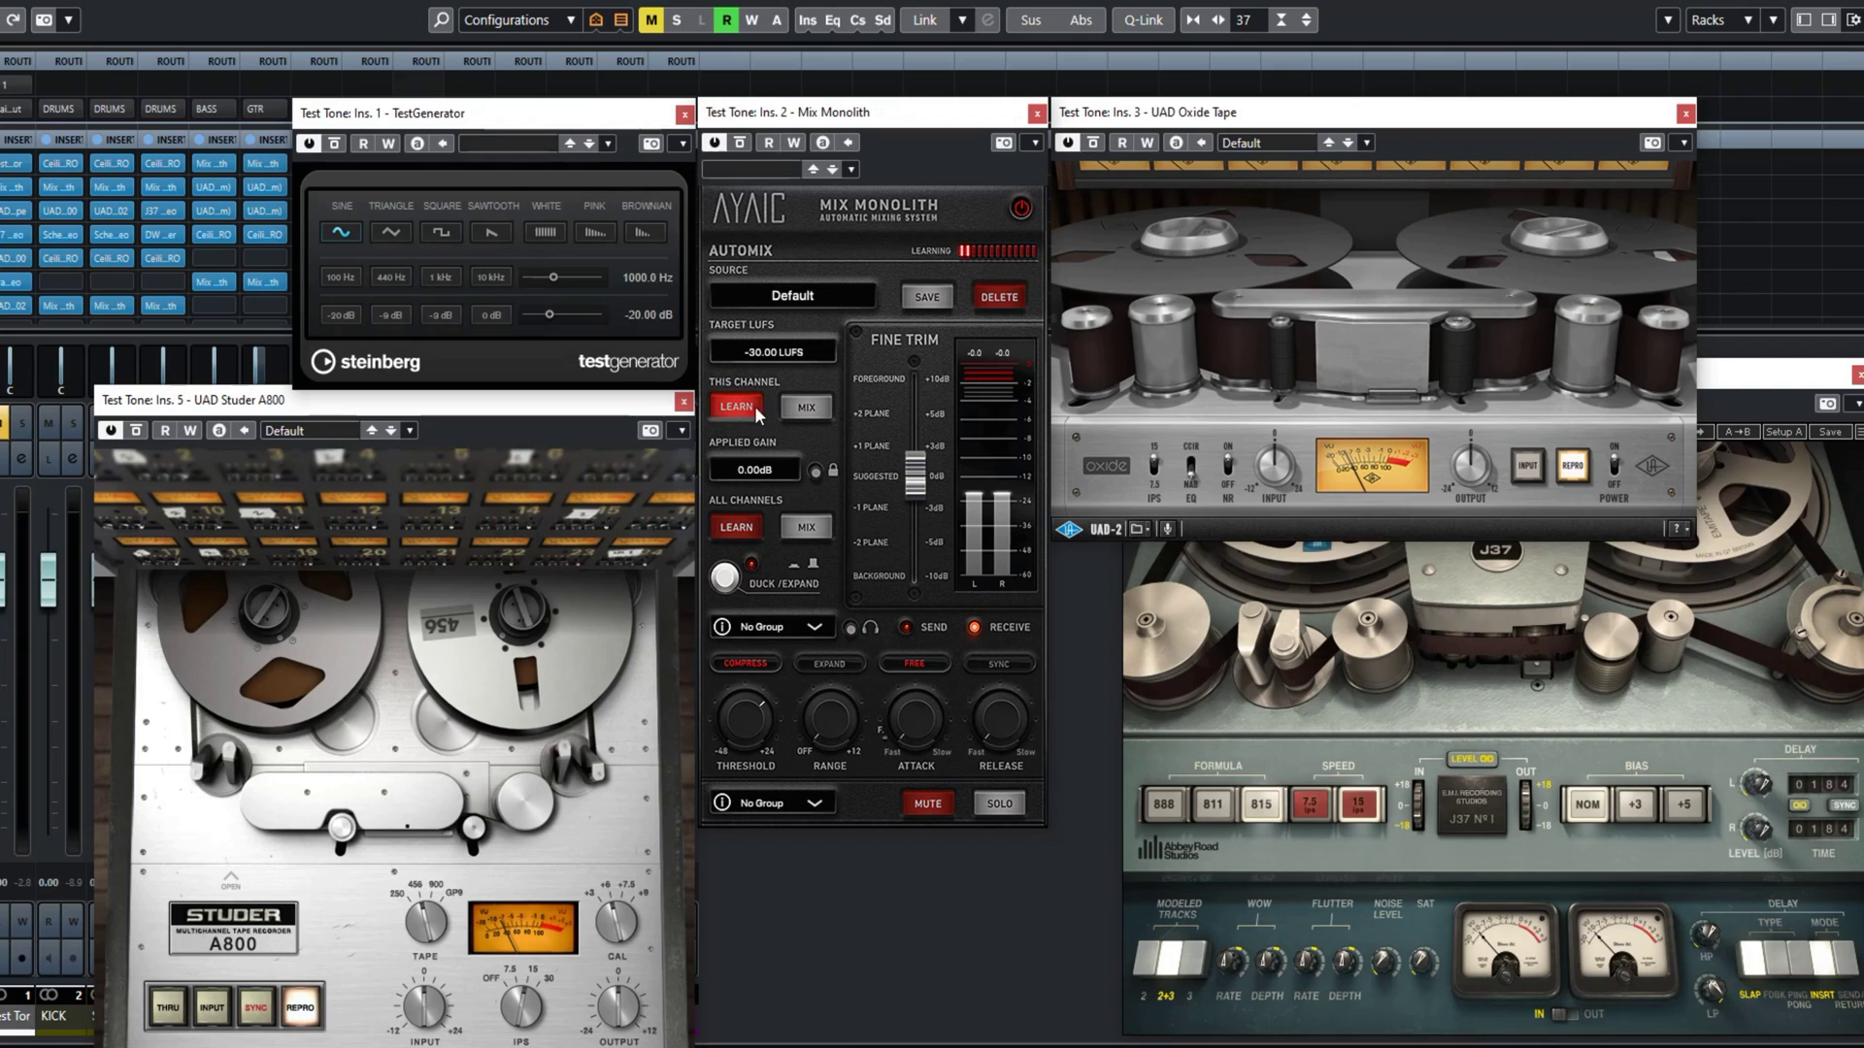
pyautogui.click(806, 409)
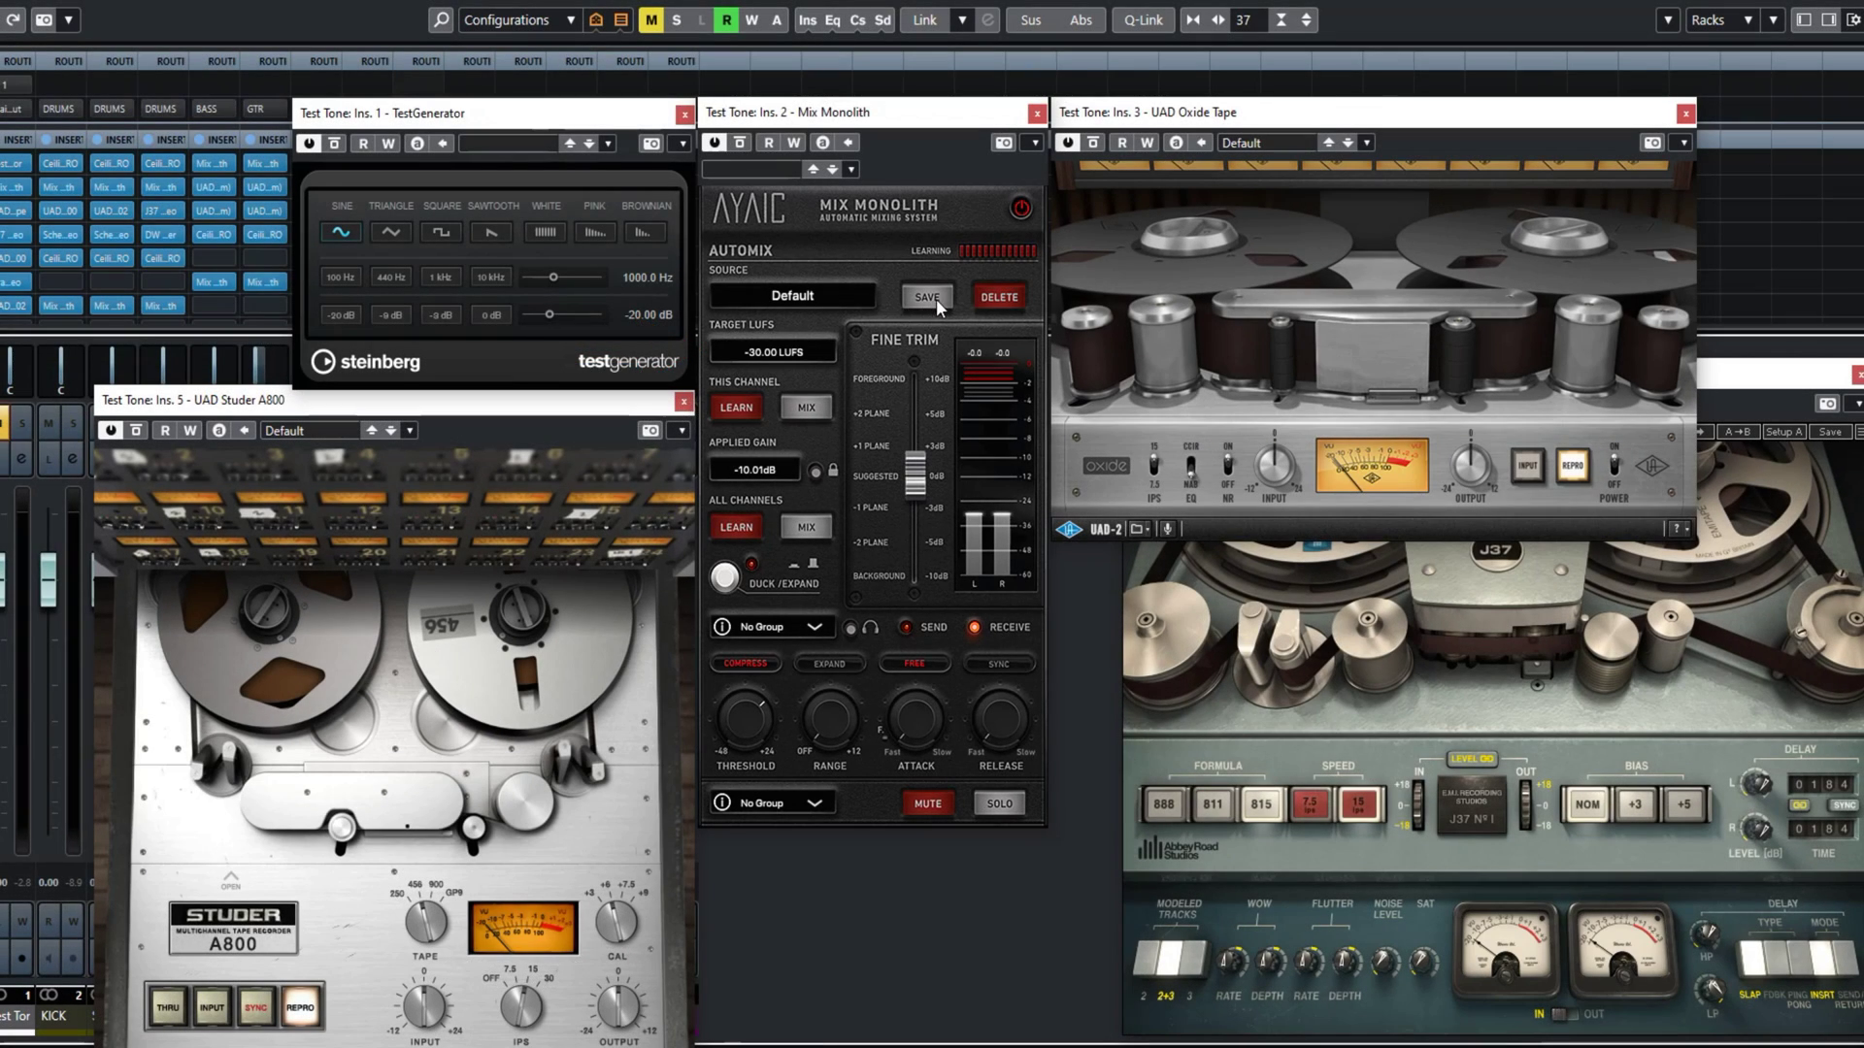
pyautogui.click(934, 299)
pyautogui.click(1008, 388)
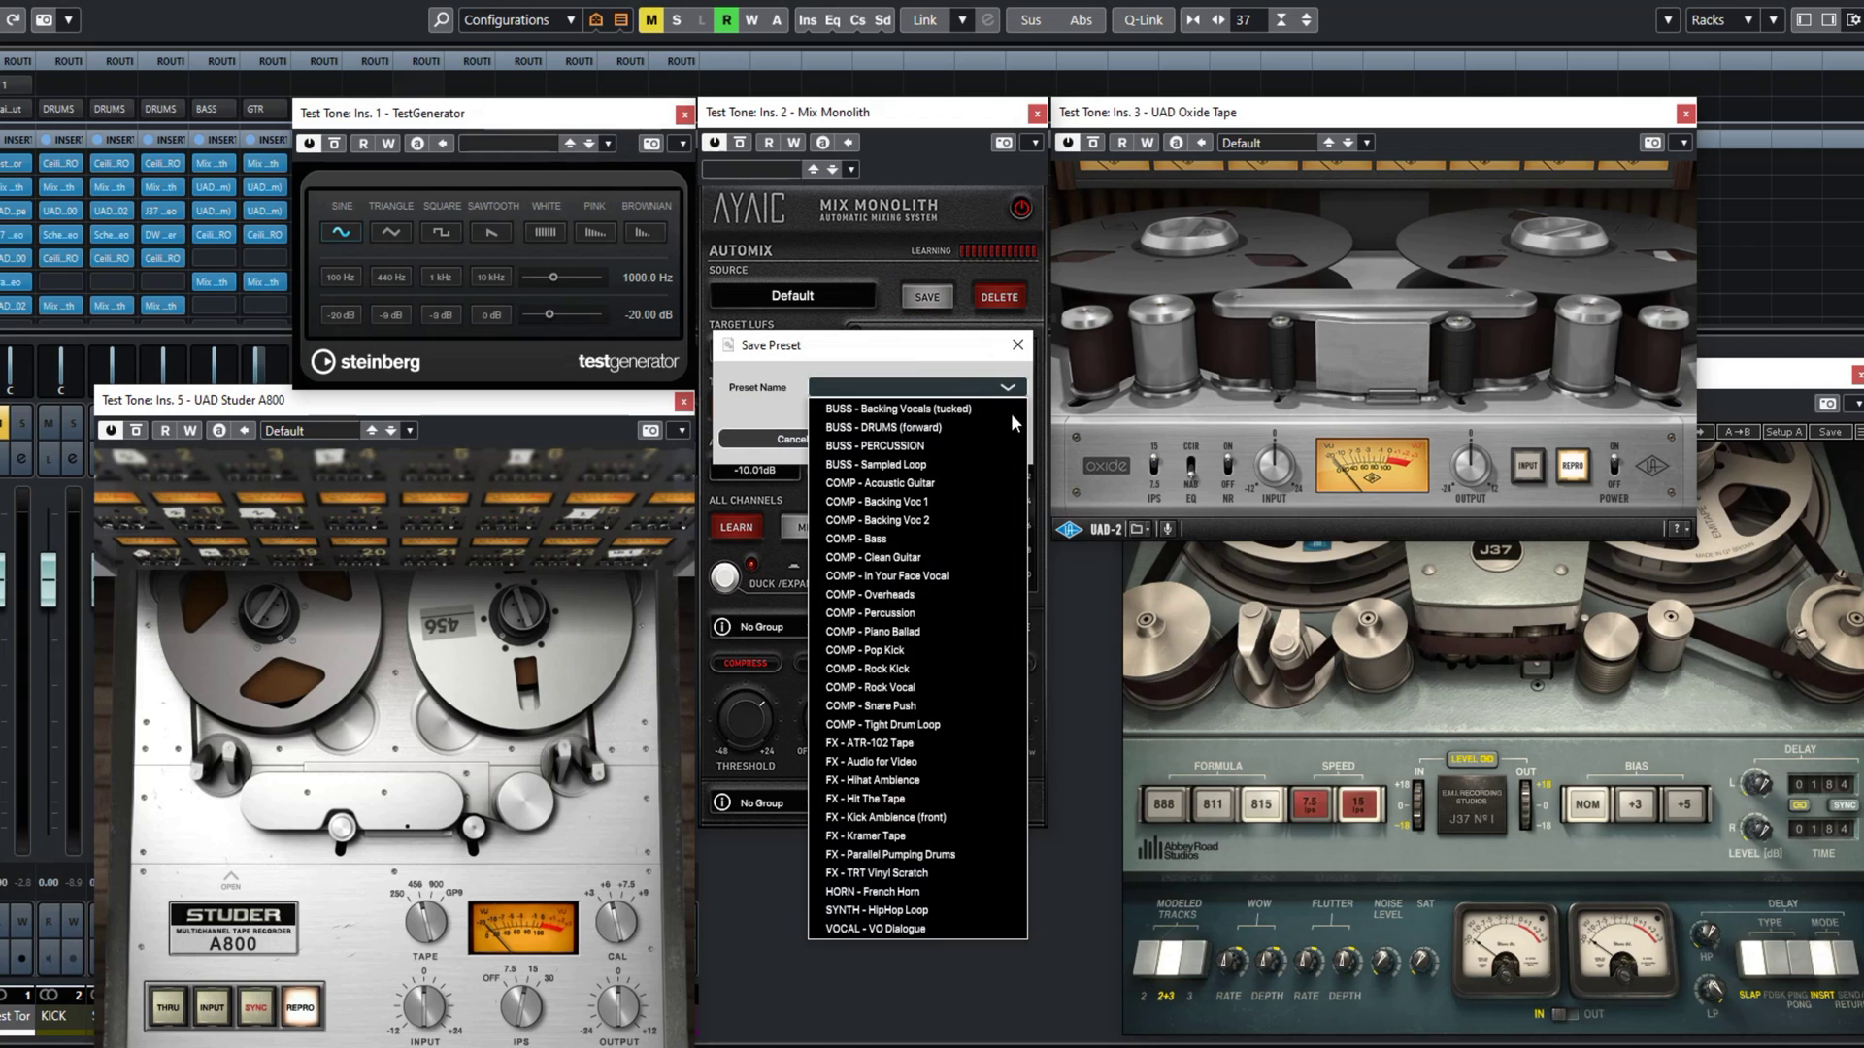
pyautogui.click(880, 799)
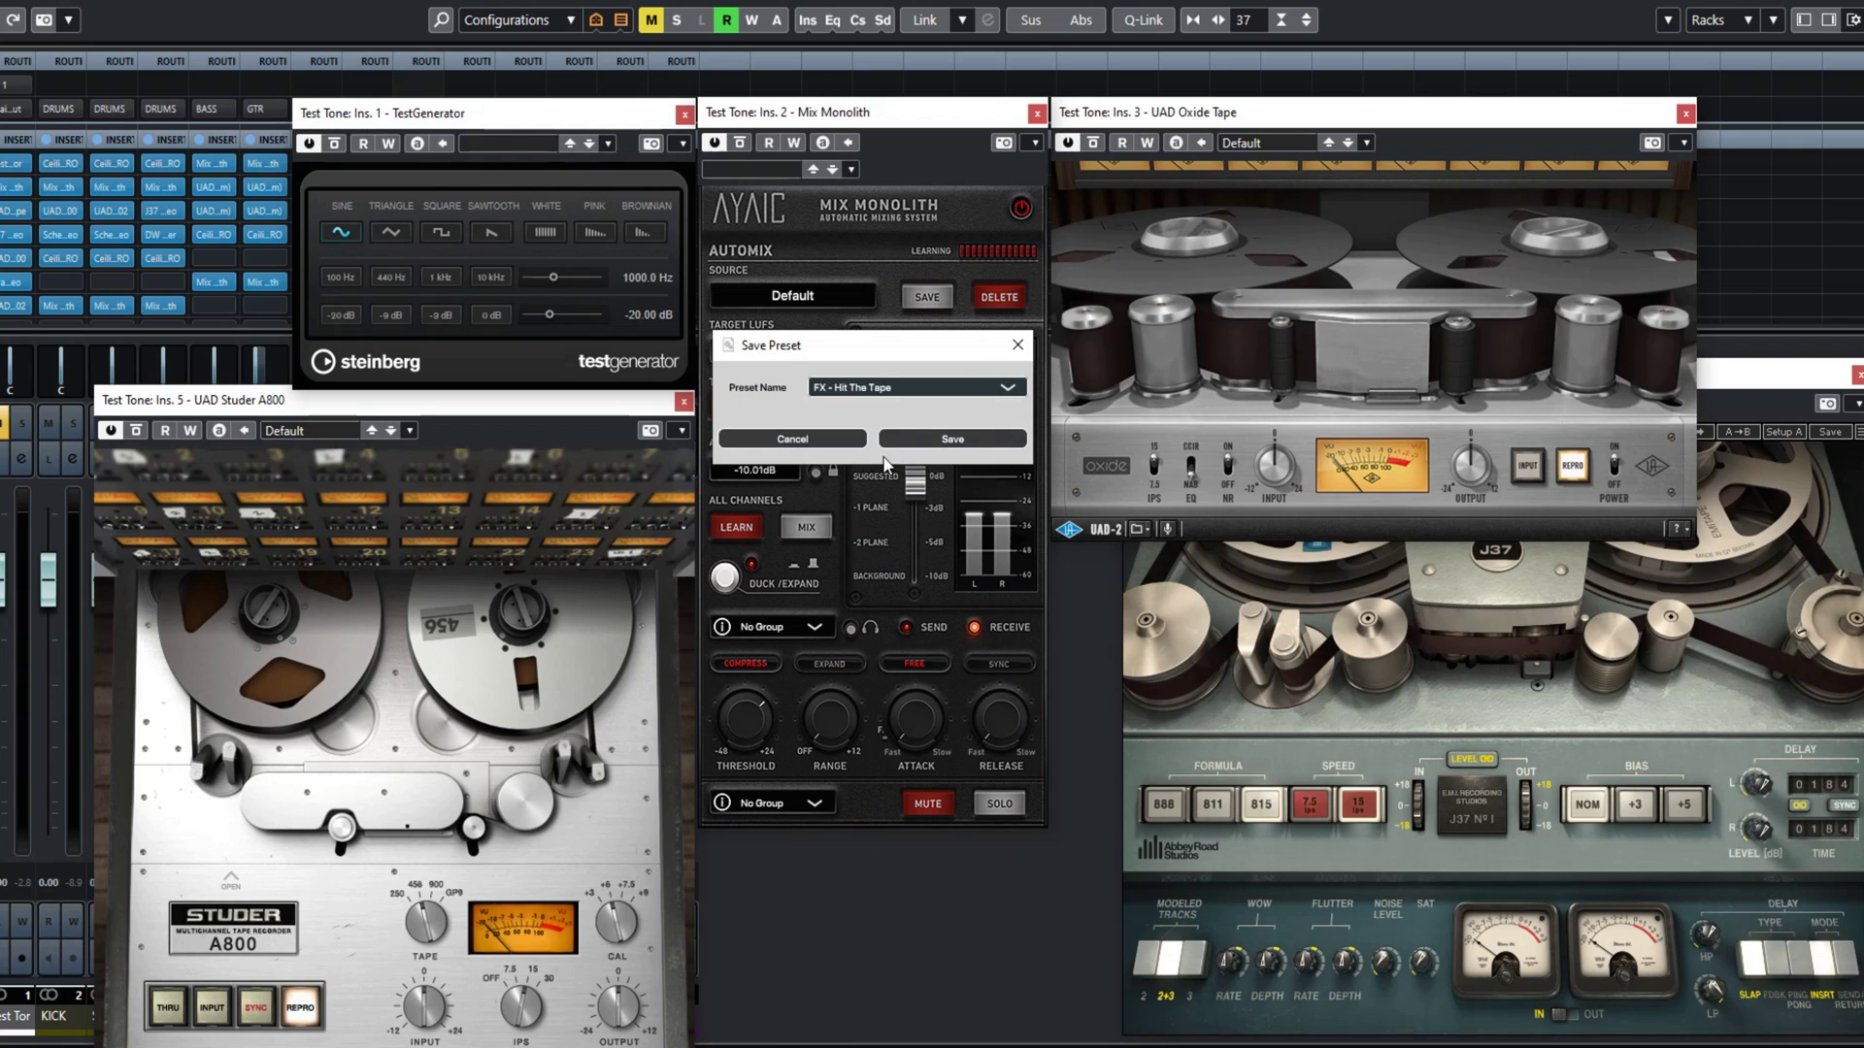
pyautogui.click(951, 441)
pyautogui.click(821, 485)
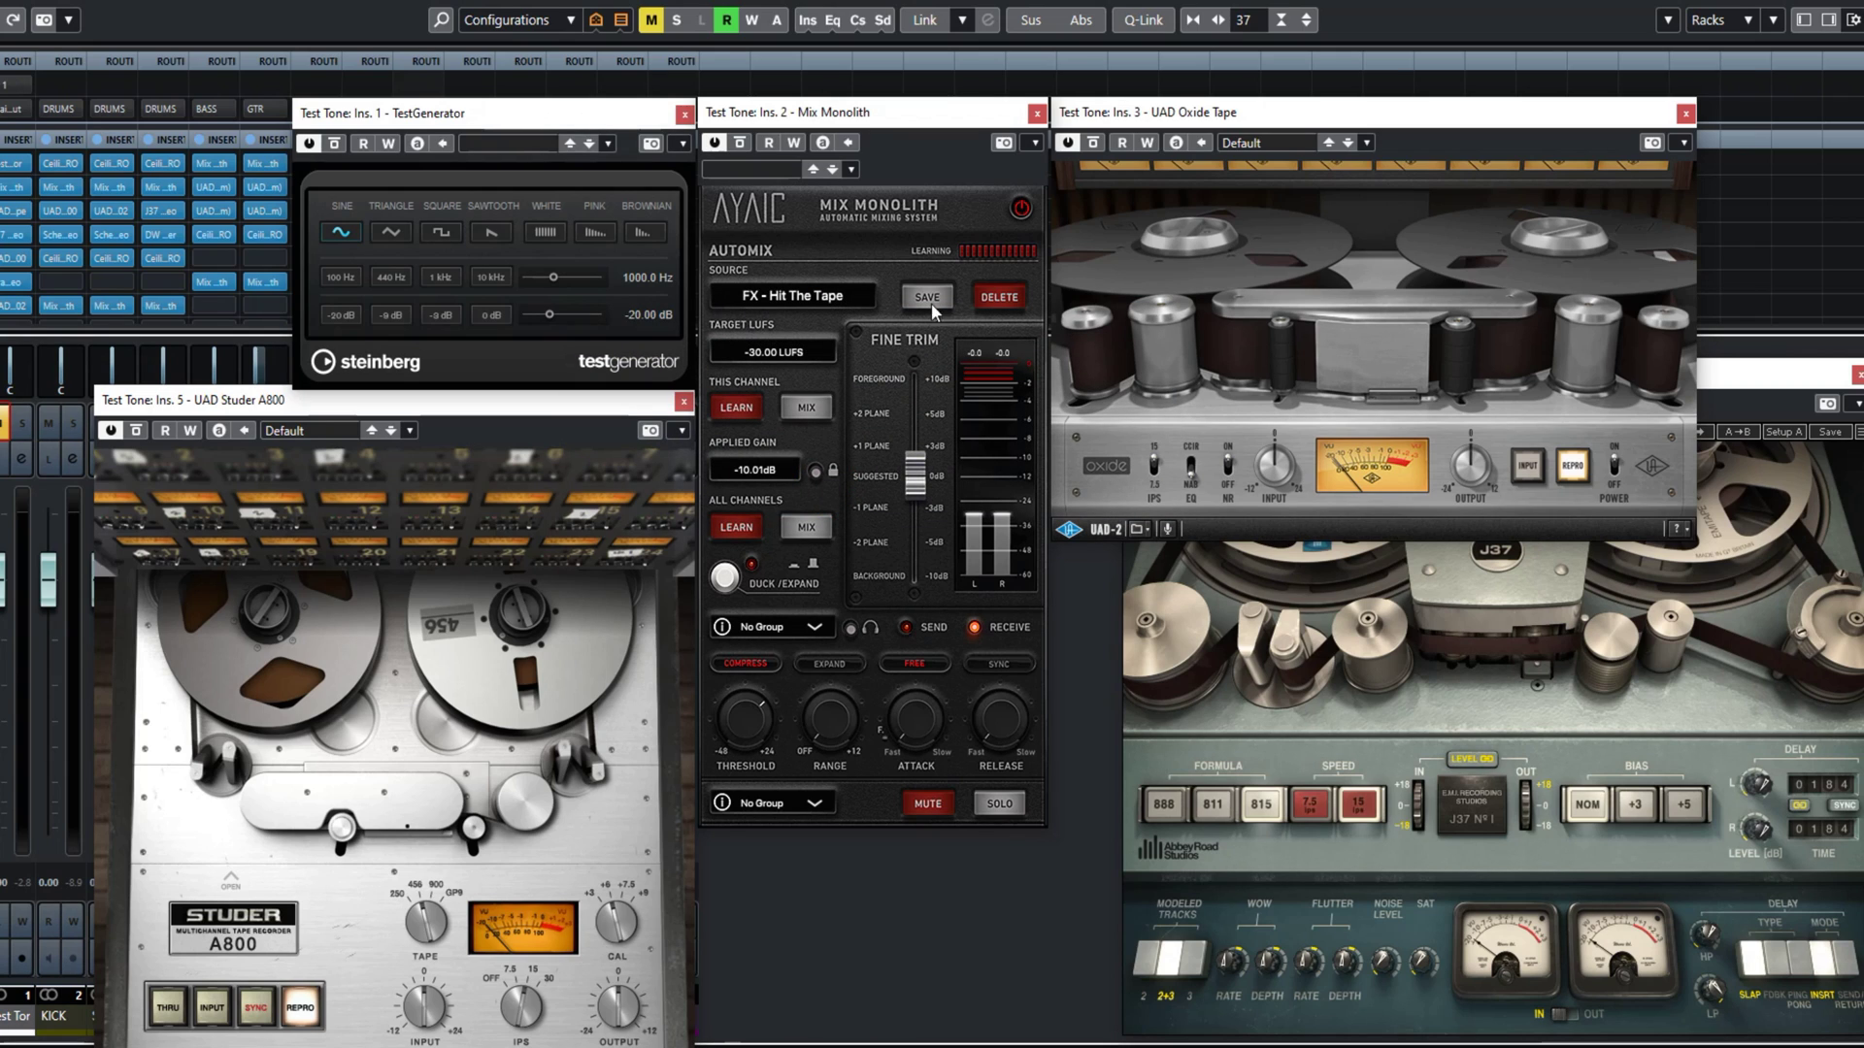
# Step: Close the UAD Oxide Tape, J37 and UAD Studer A800 windows and open the Kramer Tape on insert 6
pyautogui.moveTo(900, 456)
pyautogui.click(1686, 114)
pyautogui.click(1856, 376)
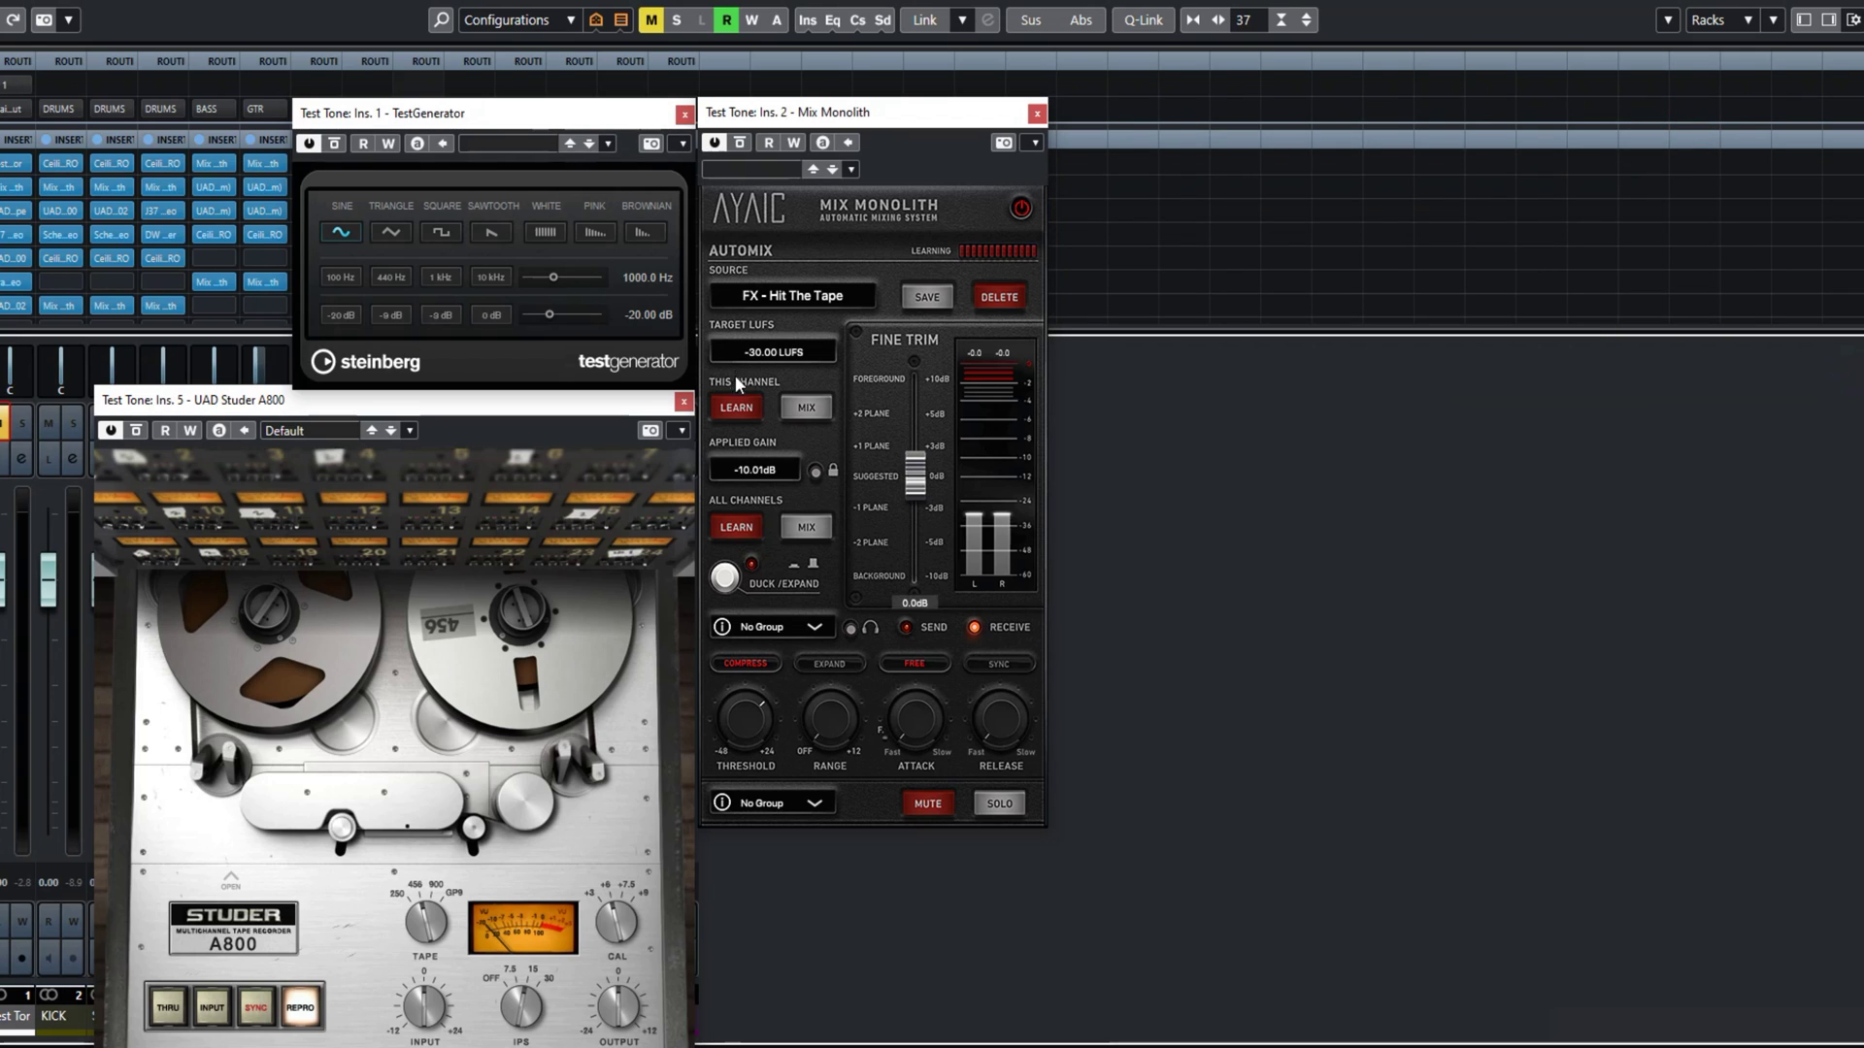
pyautogui.click(684, 401)
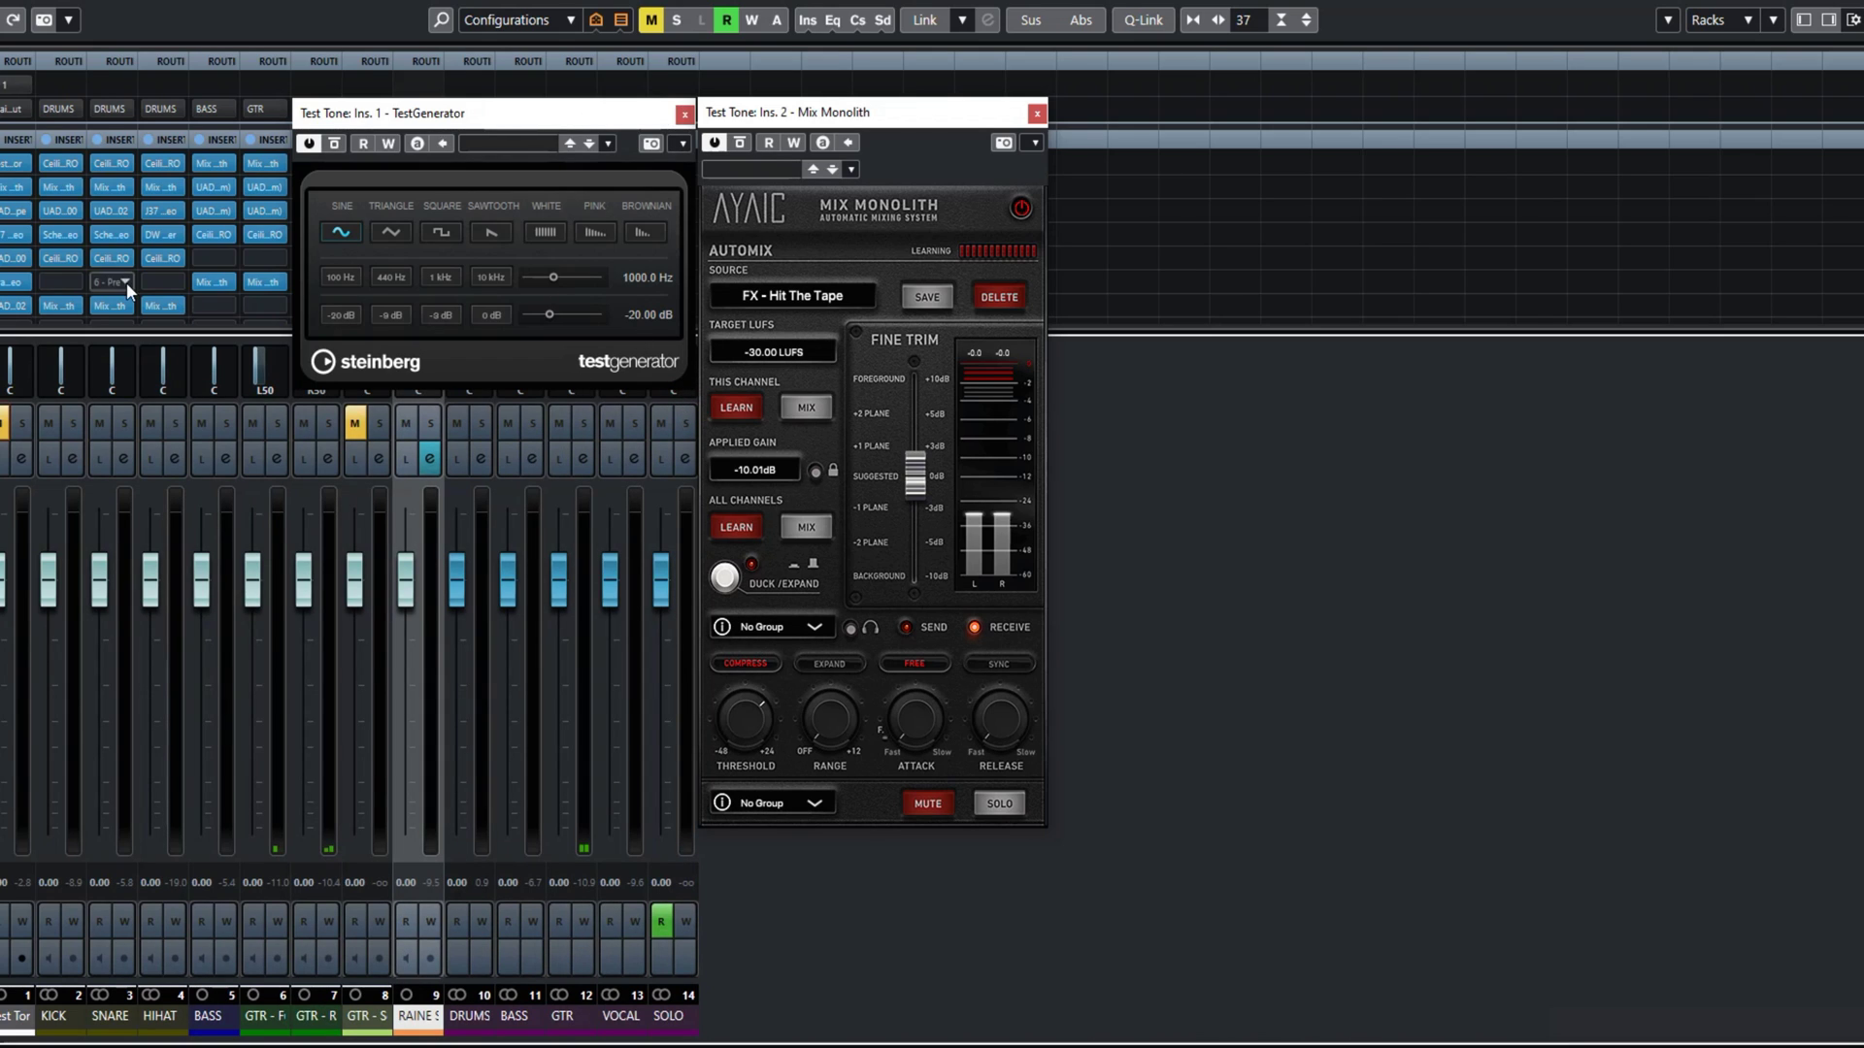
pyautogui.click(8, 283)
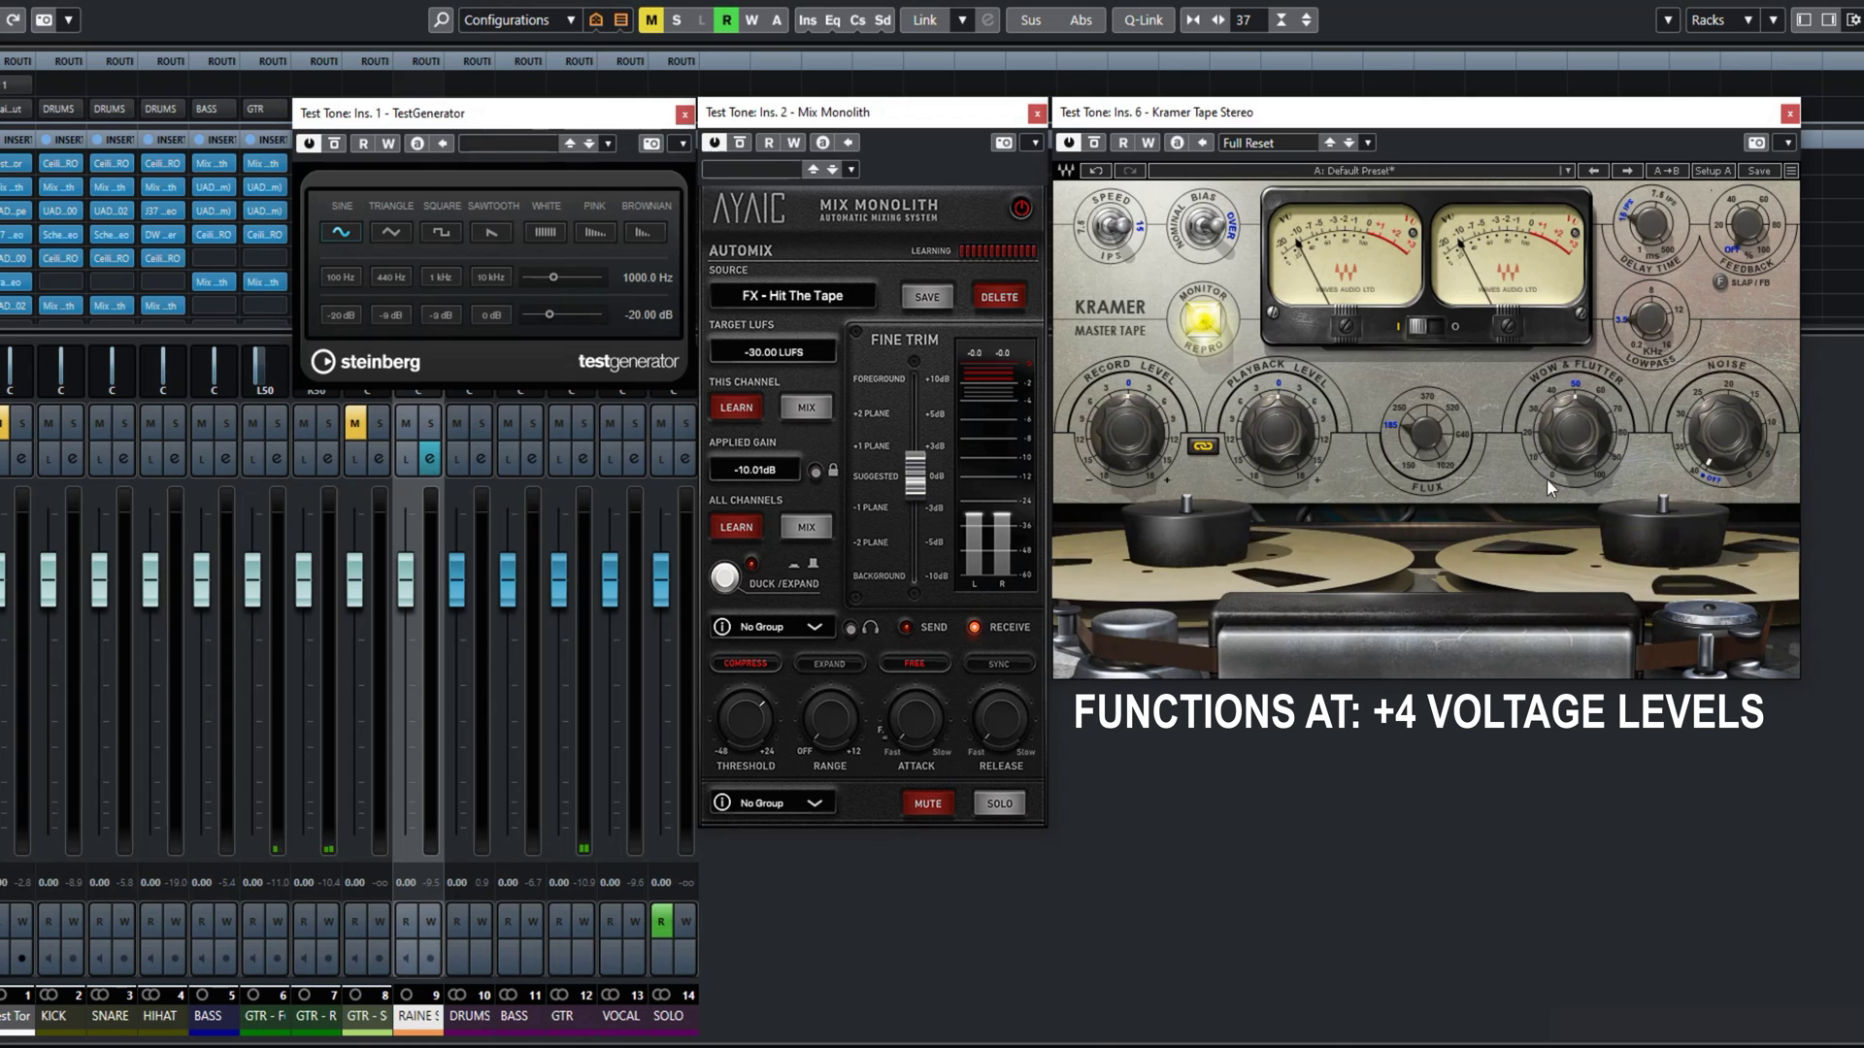
# Step: Try adjusting the Kramer Tape's record level and return it to 0
pyautogui.moveTo(1126, 405)
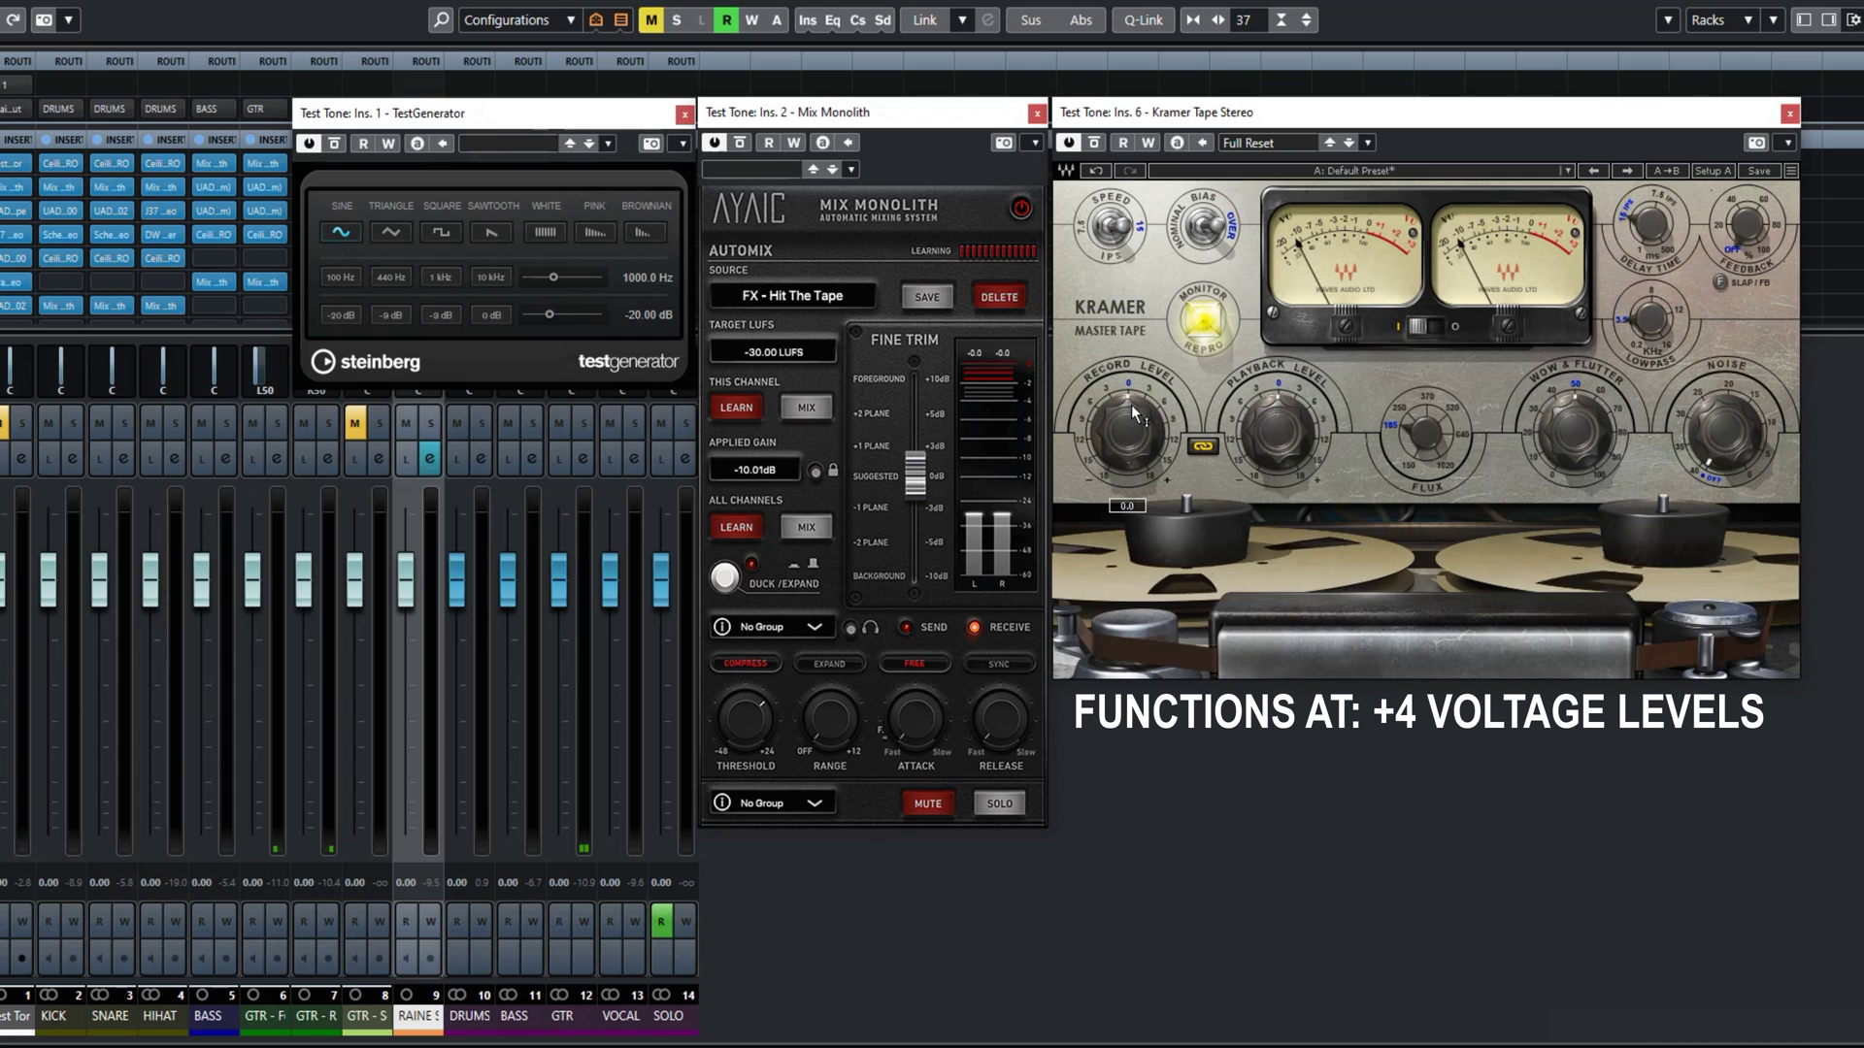
pyautogui.moveTo(1131, 405); pyautogui.dragTo(1131, 441)
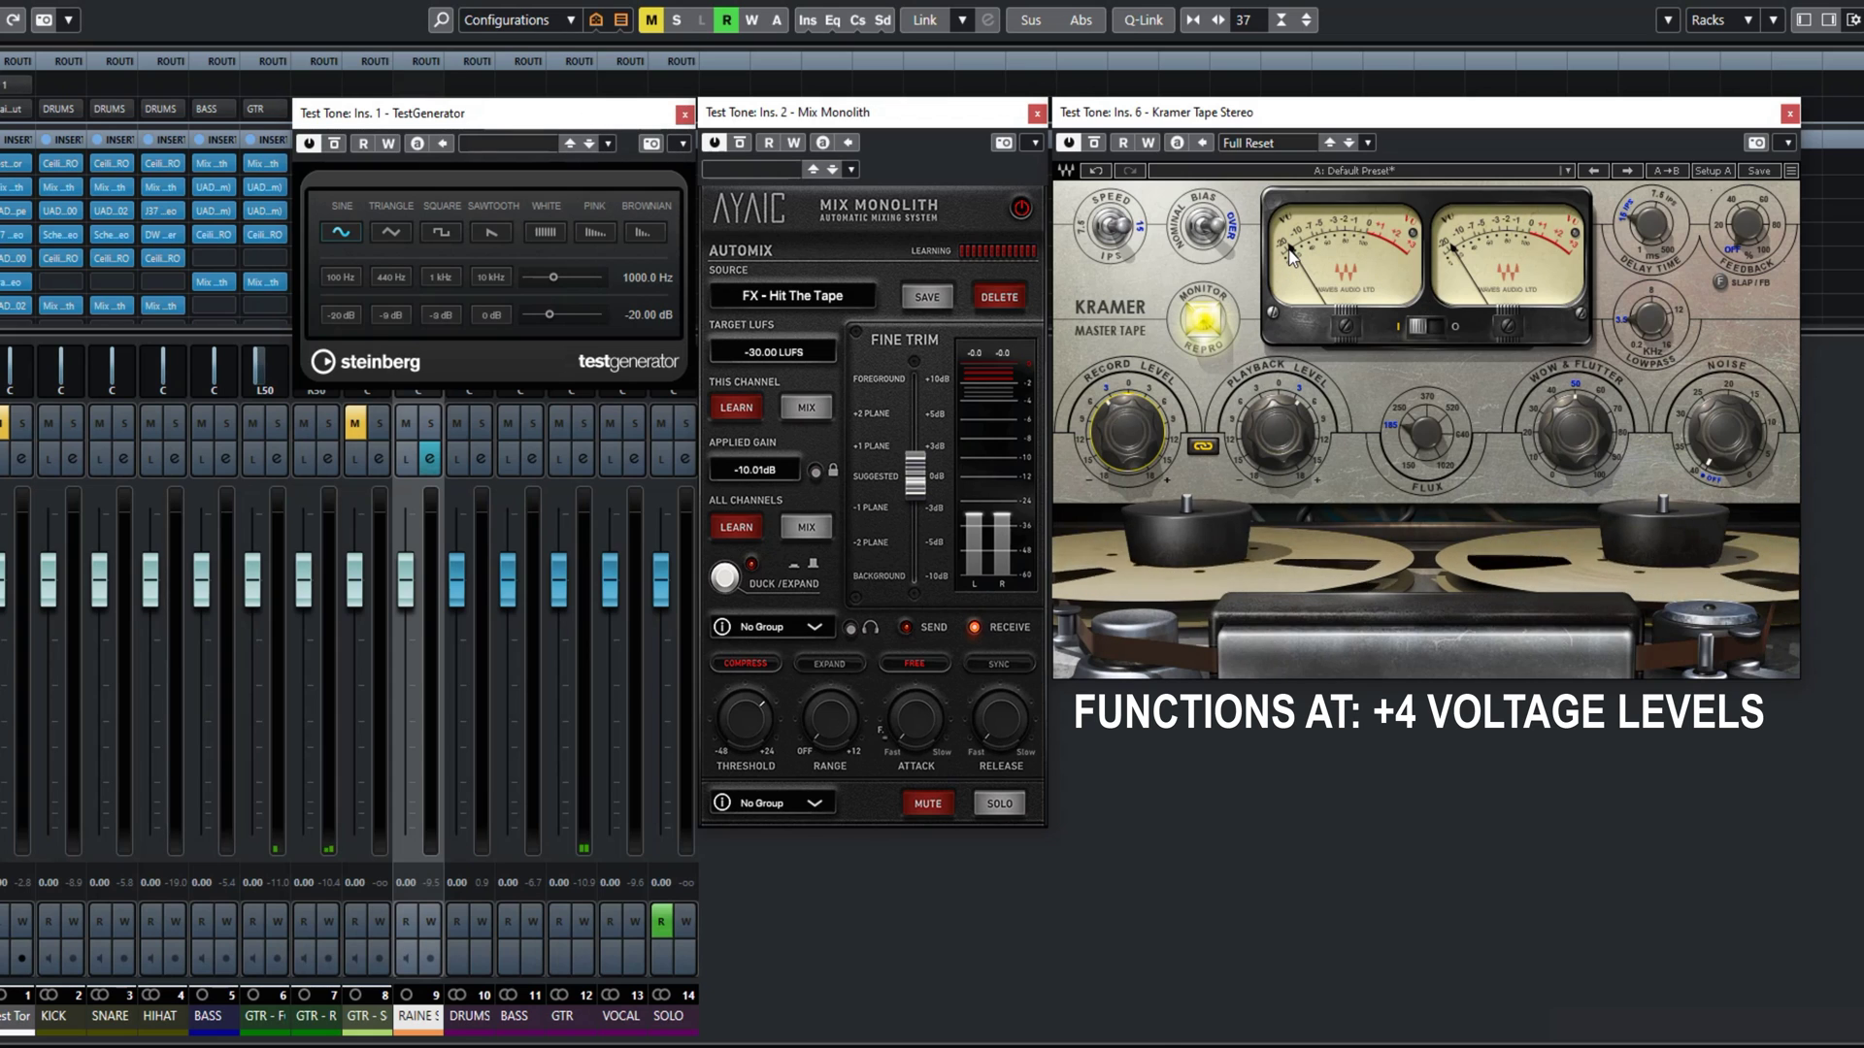
pyautogui.click(1132, 429)
pyautogui.write('0')
pyautogui.press('Return')
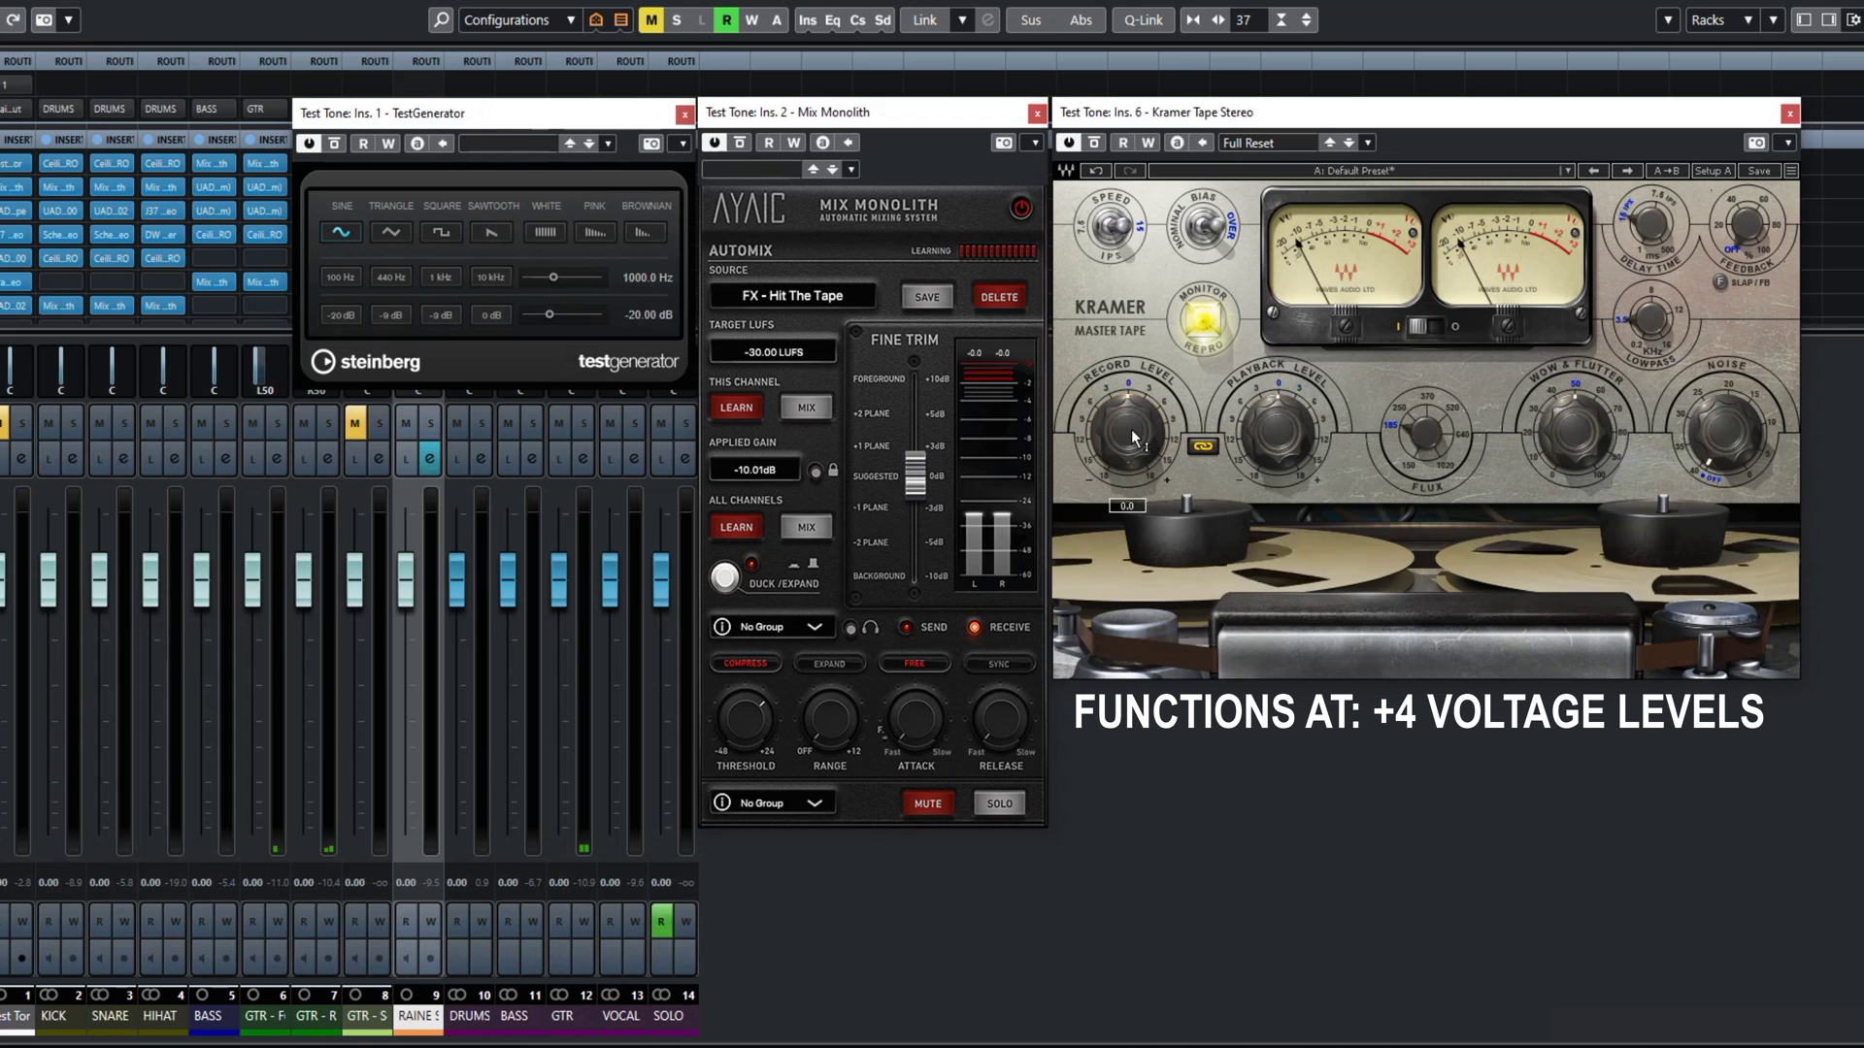
# Step: Set Mix Monolith's target level to -34 LUFS
pyautogui.click(774, 351)
pyautogui.write('-34')
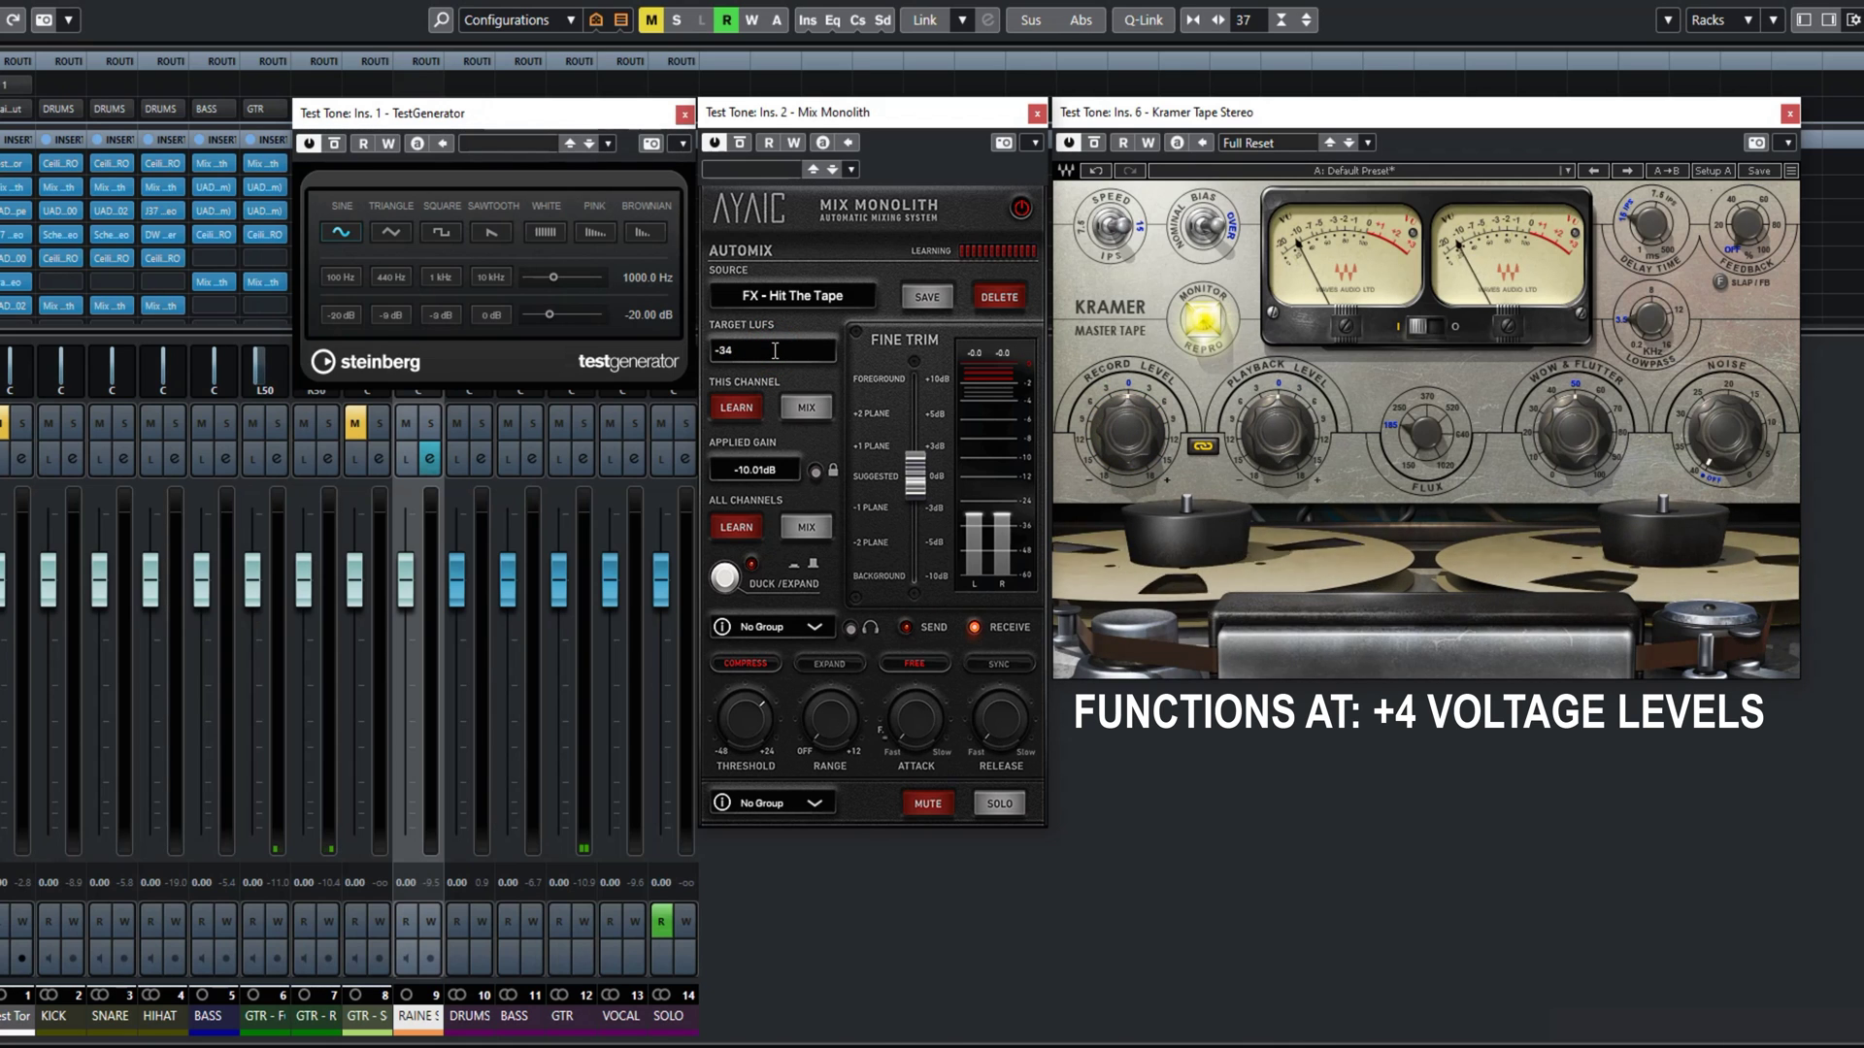
pyautogui.press('Return')
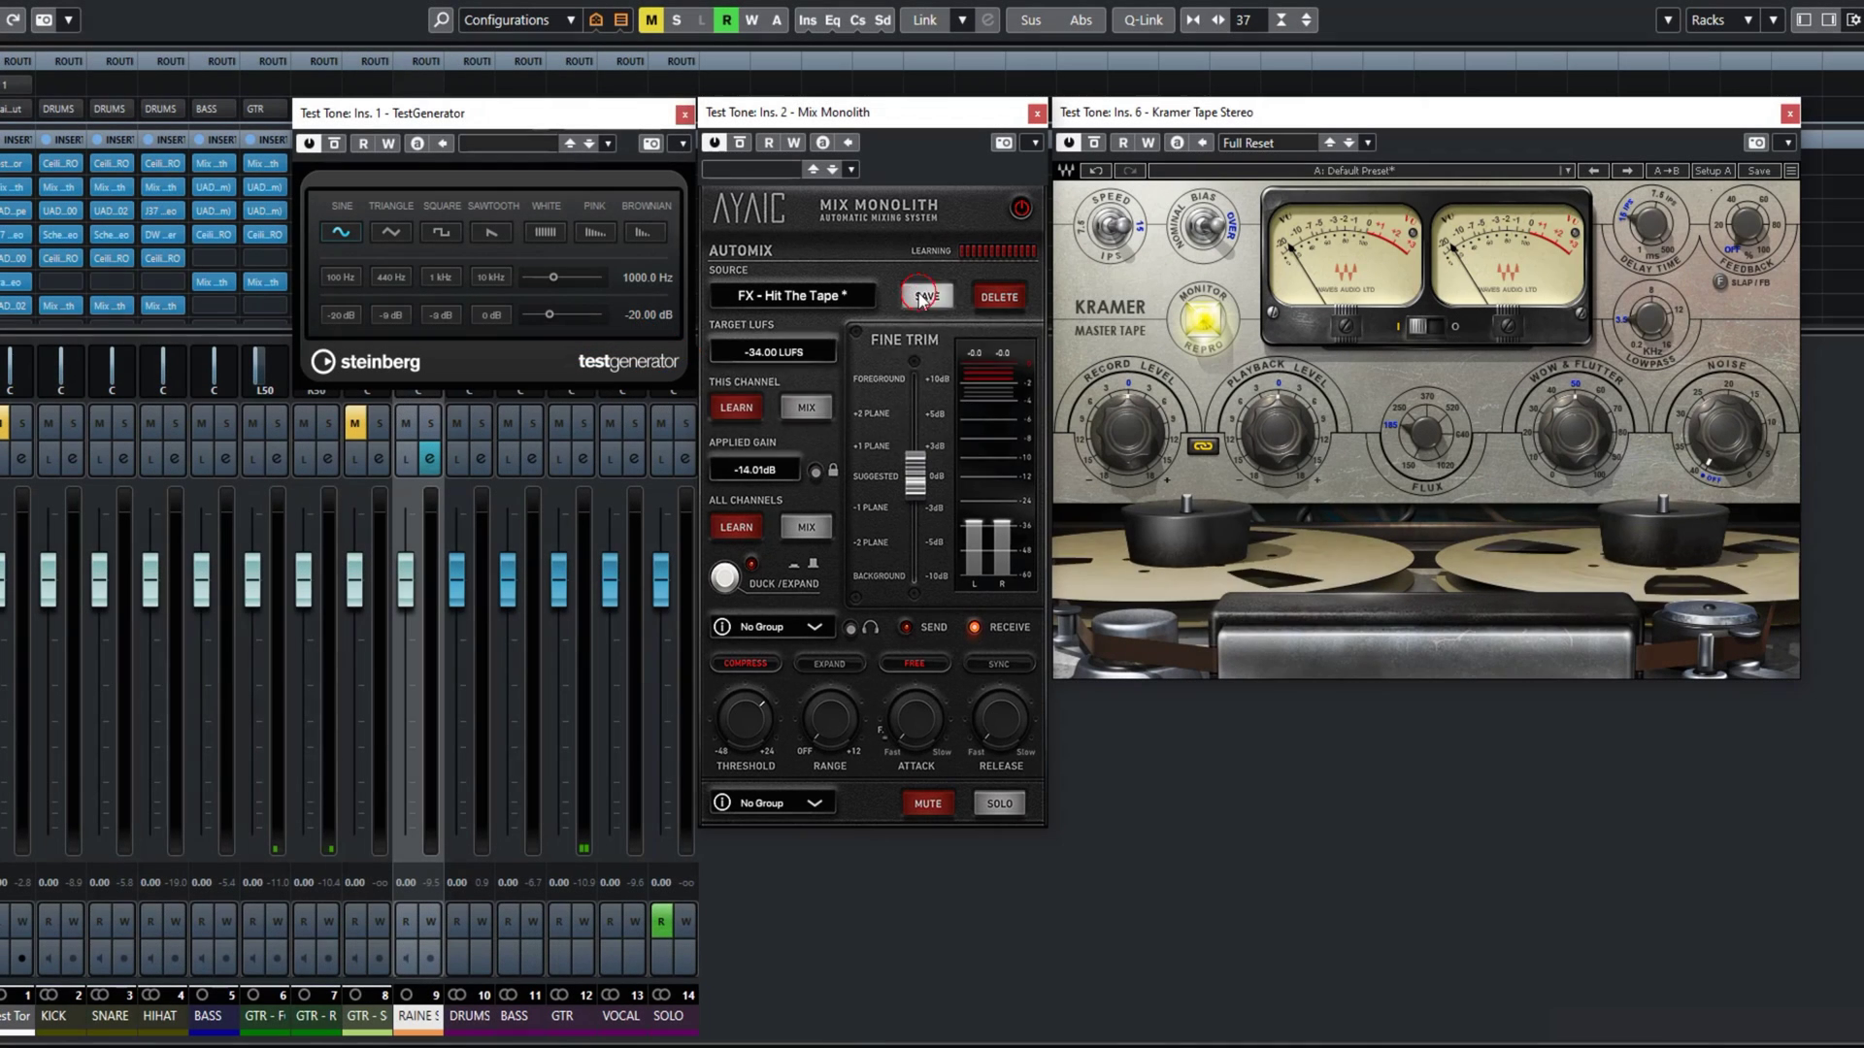
# Step: Save the Mix Monolith settings over the existing preset FX - Kramer Tape
pyautogui.click(924, 297)
pyautogui.click(980, 387)
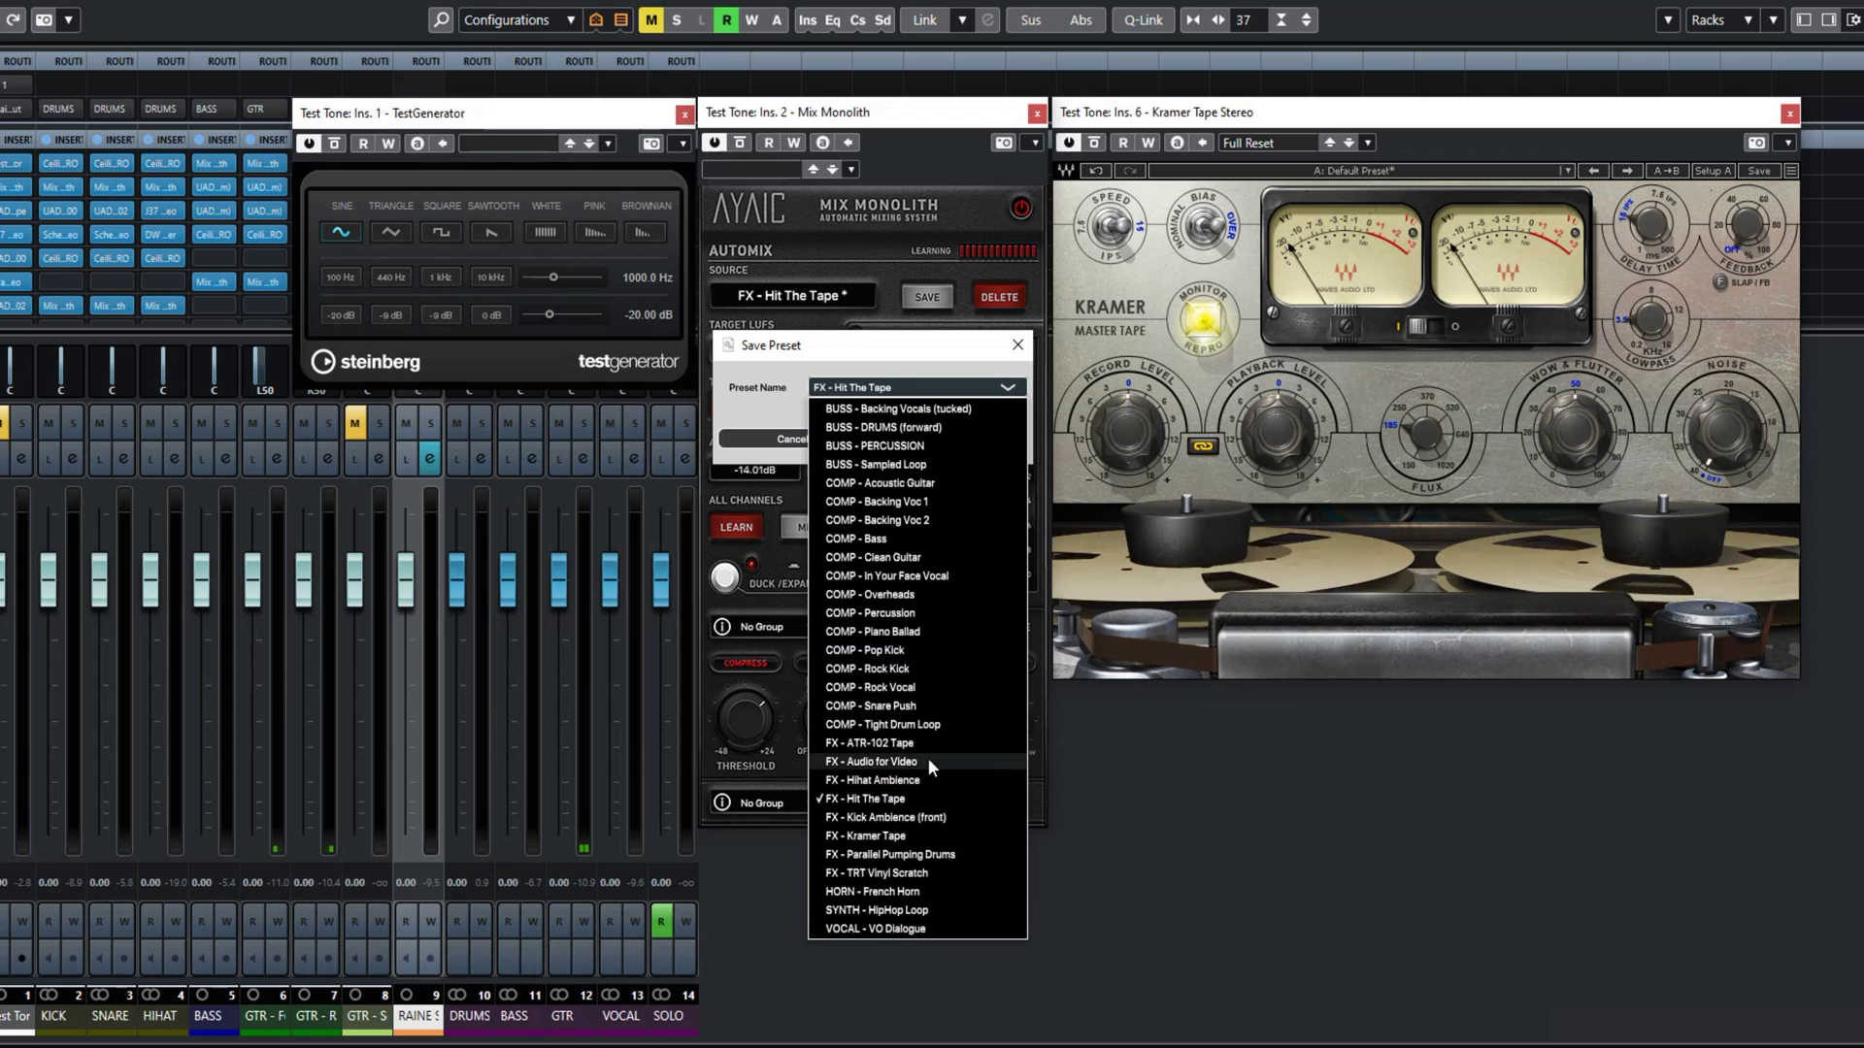
pyautogui.click(881, 835)
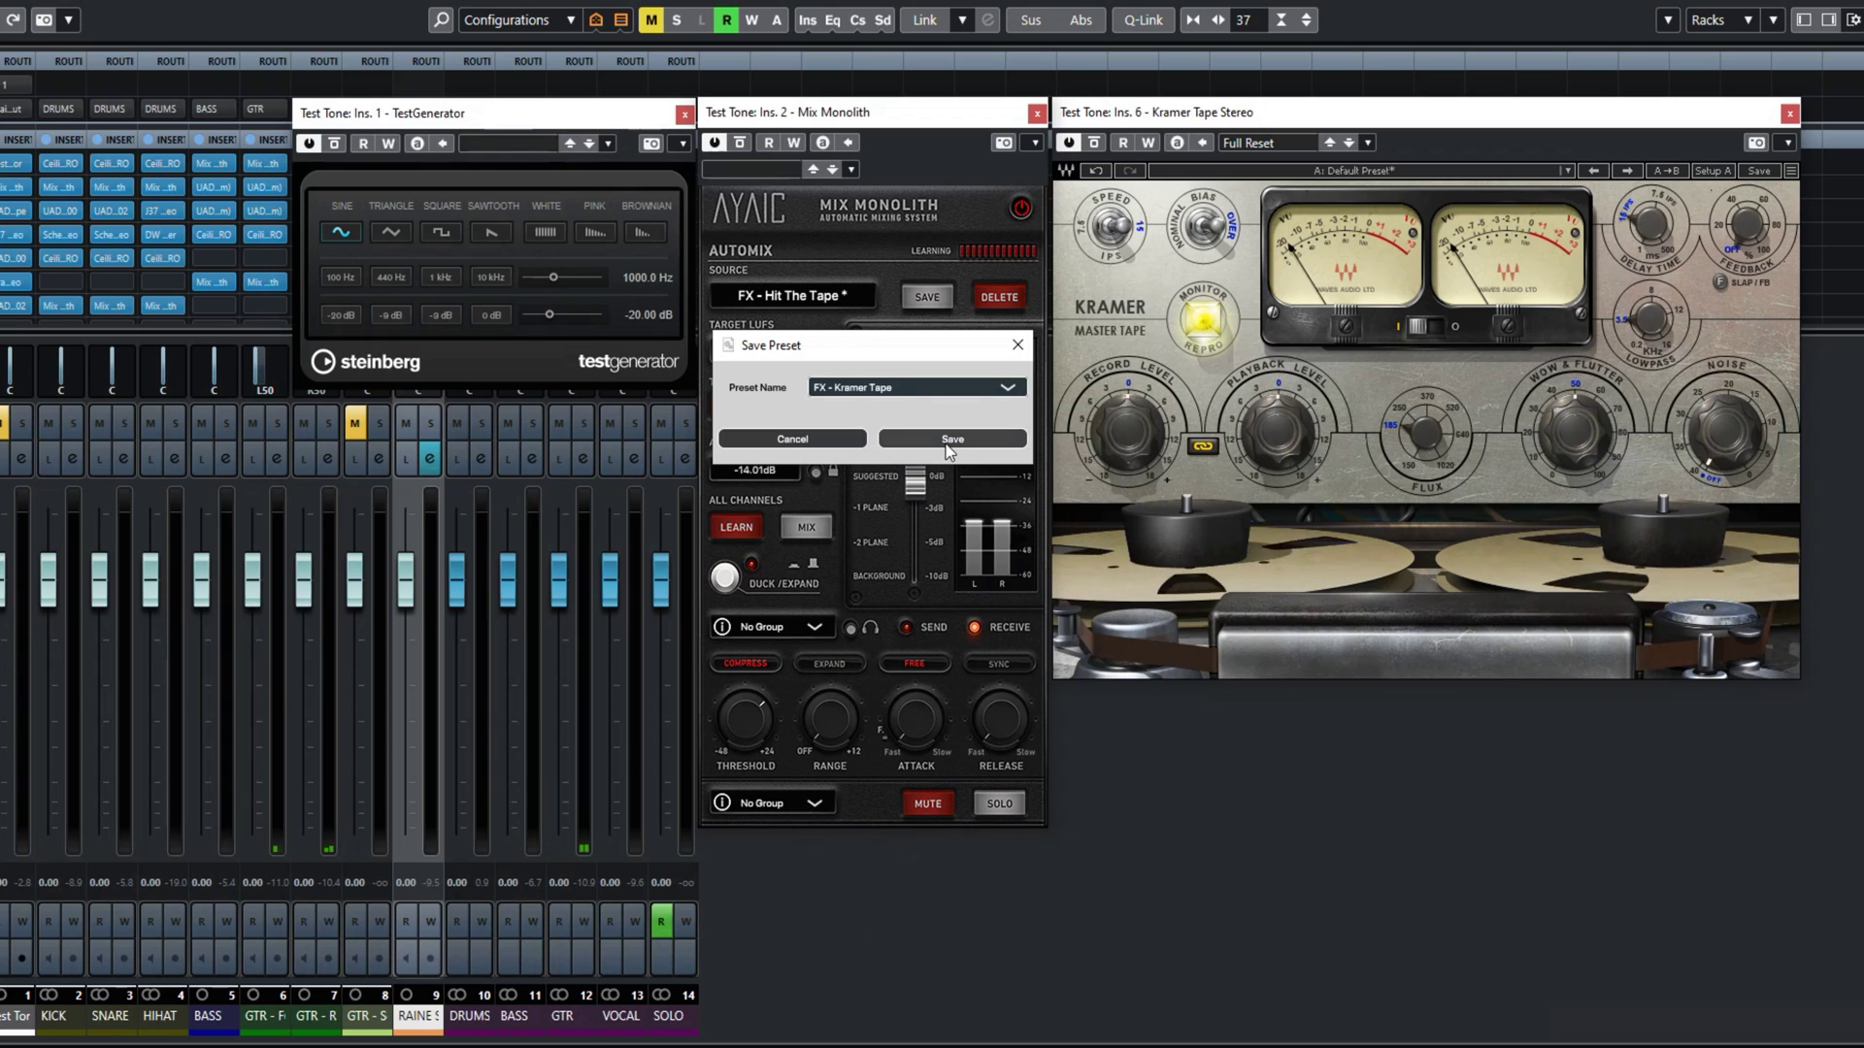
pyautogui.click(886, 442)
pyautogui.click(832, 486)
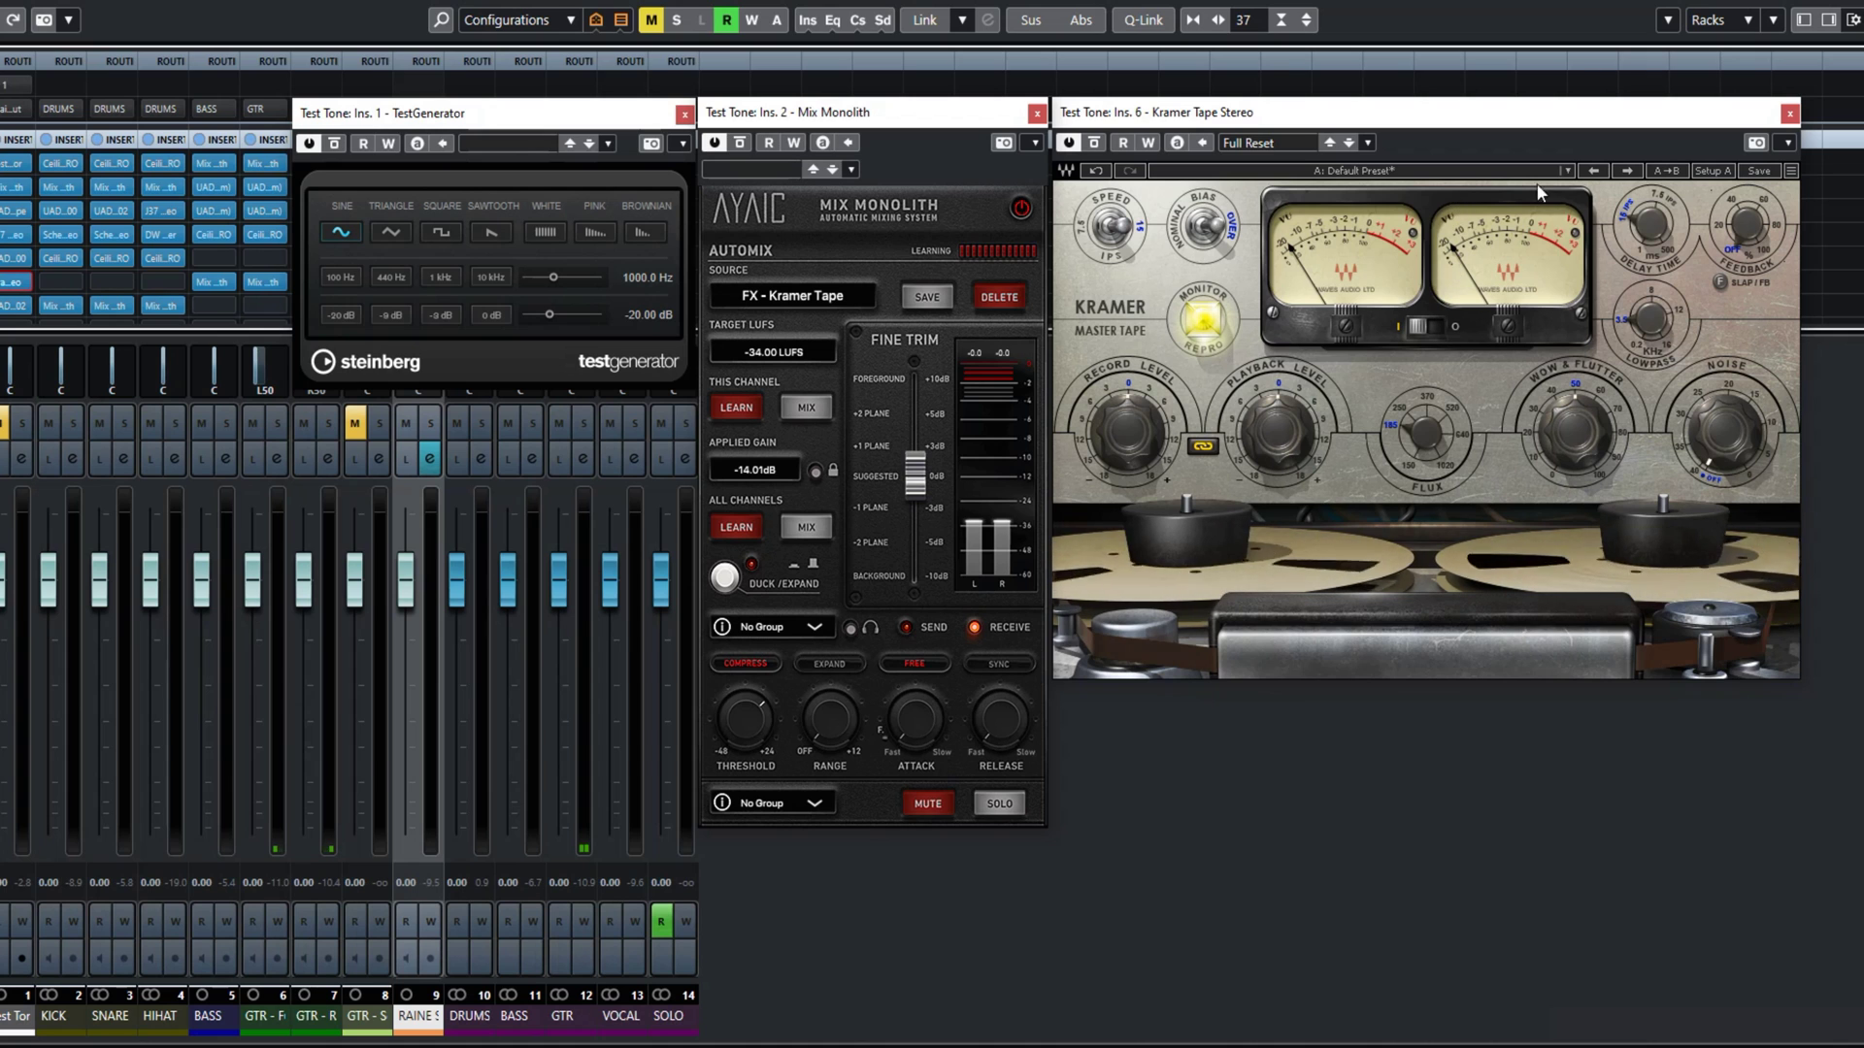
# Step: Replace the Kramer Tape window with the UAD Ampex ATR-102 and load Mix Monolith's user preset FX - Hit The Tape
pyautogui.click(1789, 114)
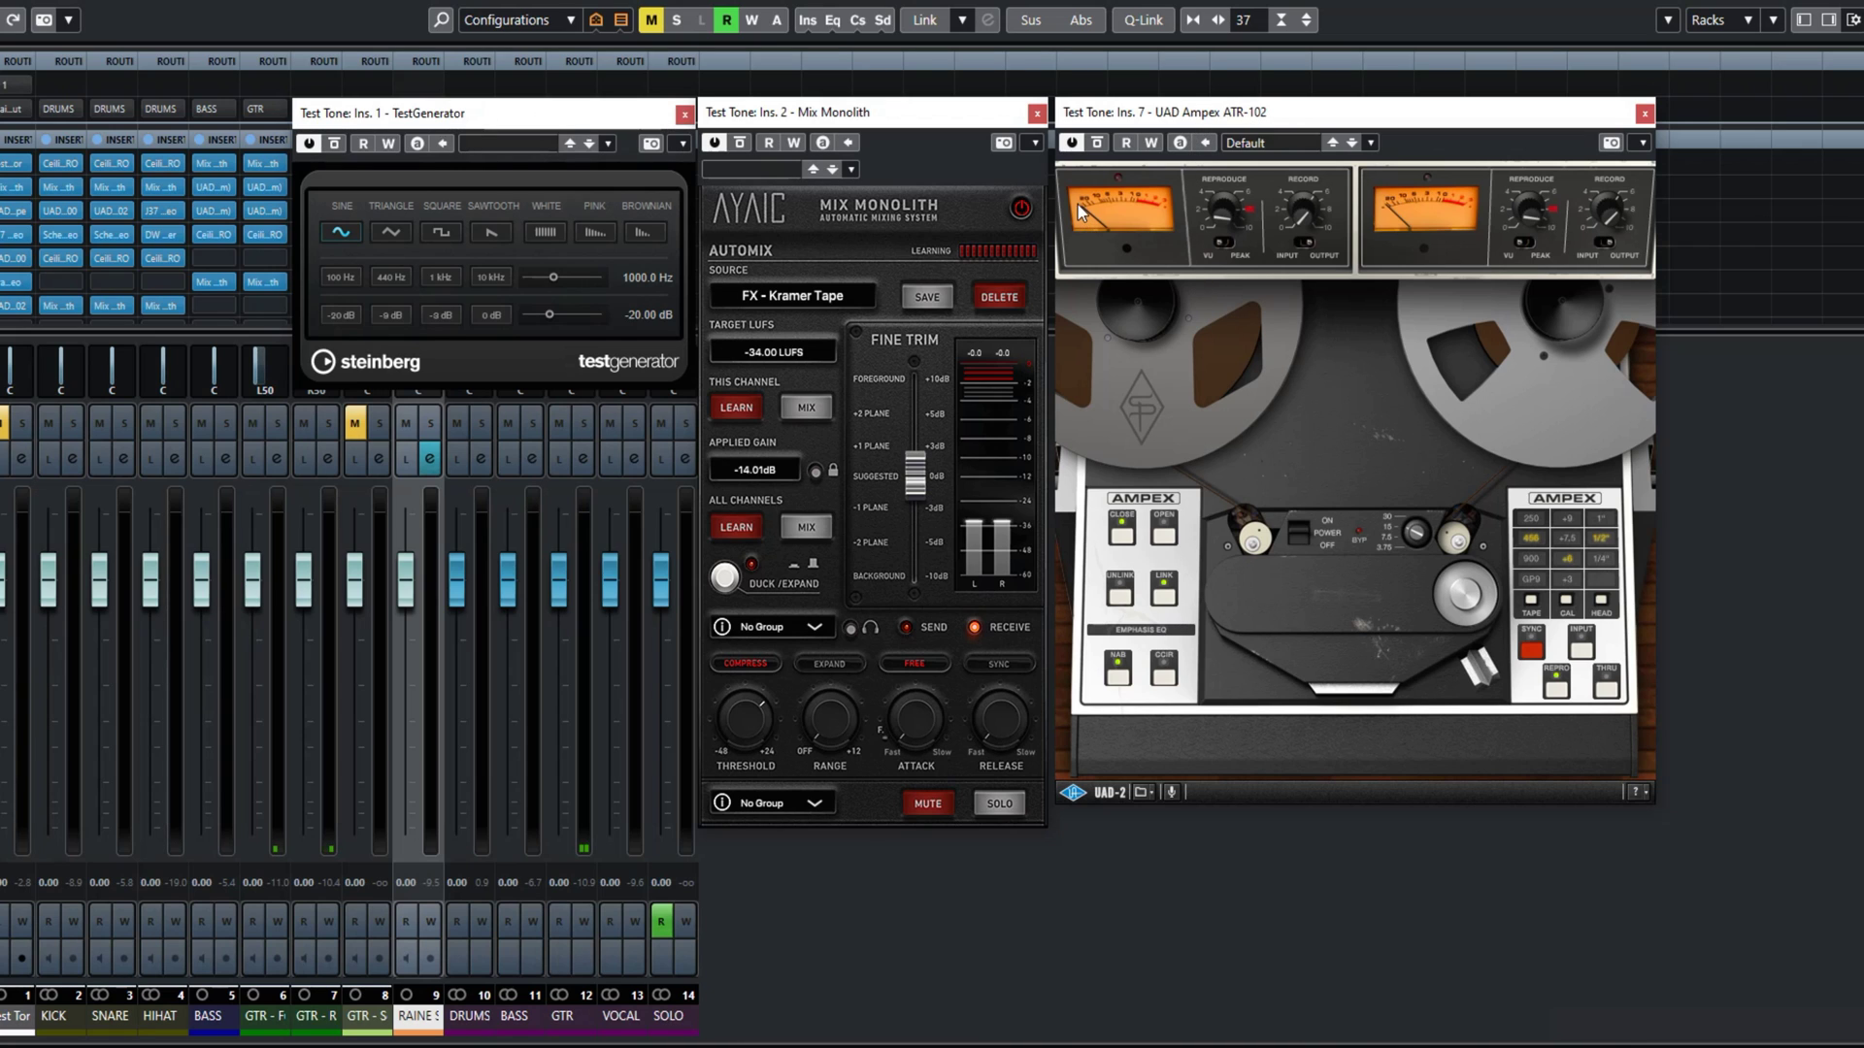
pyautogui.click(792, 306)
pyautogui.moveTo(792, 342)
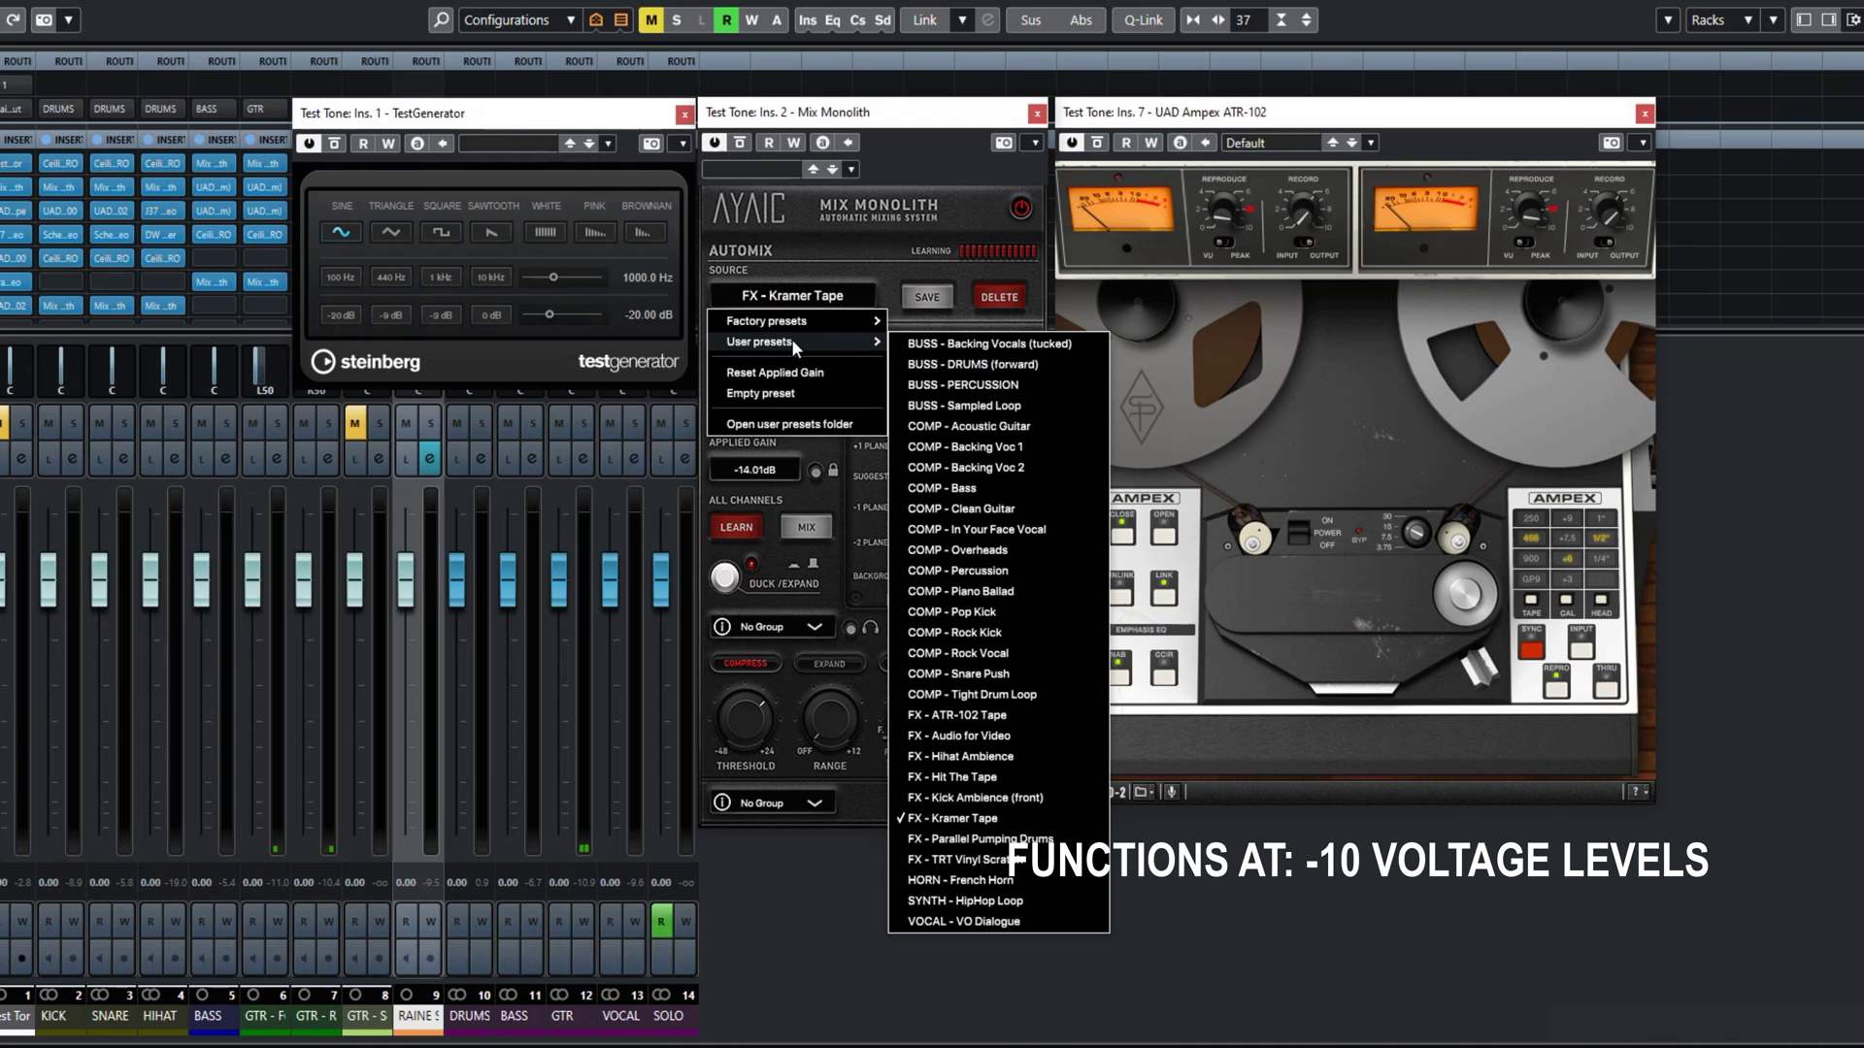
pyautogui.click(954, 777)
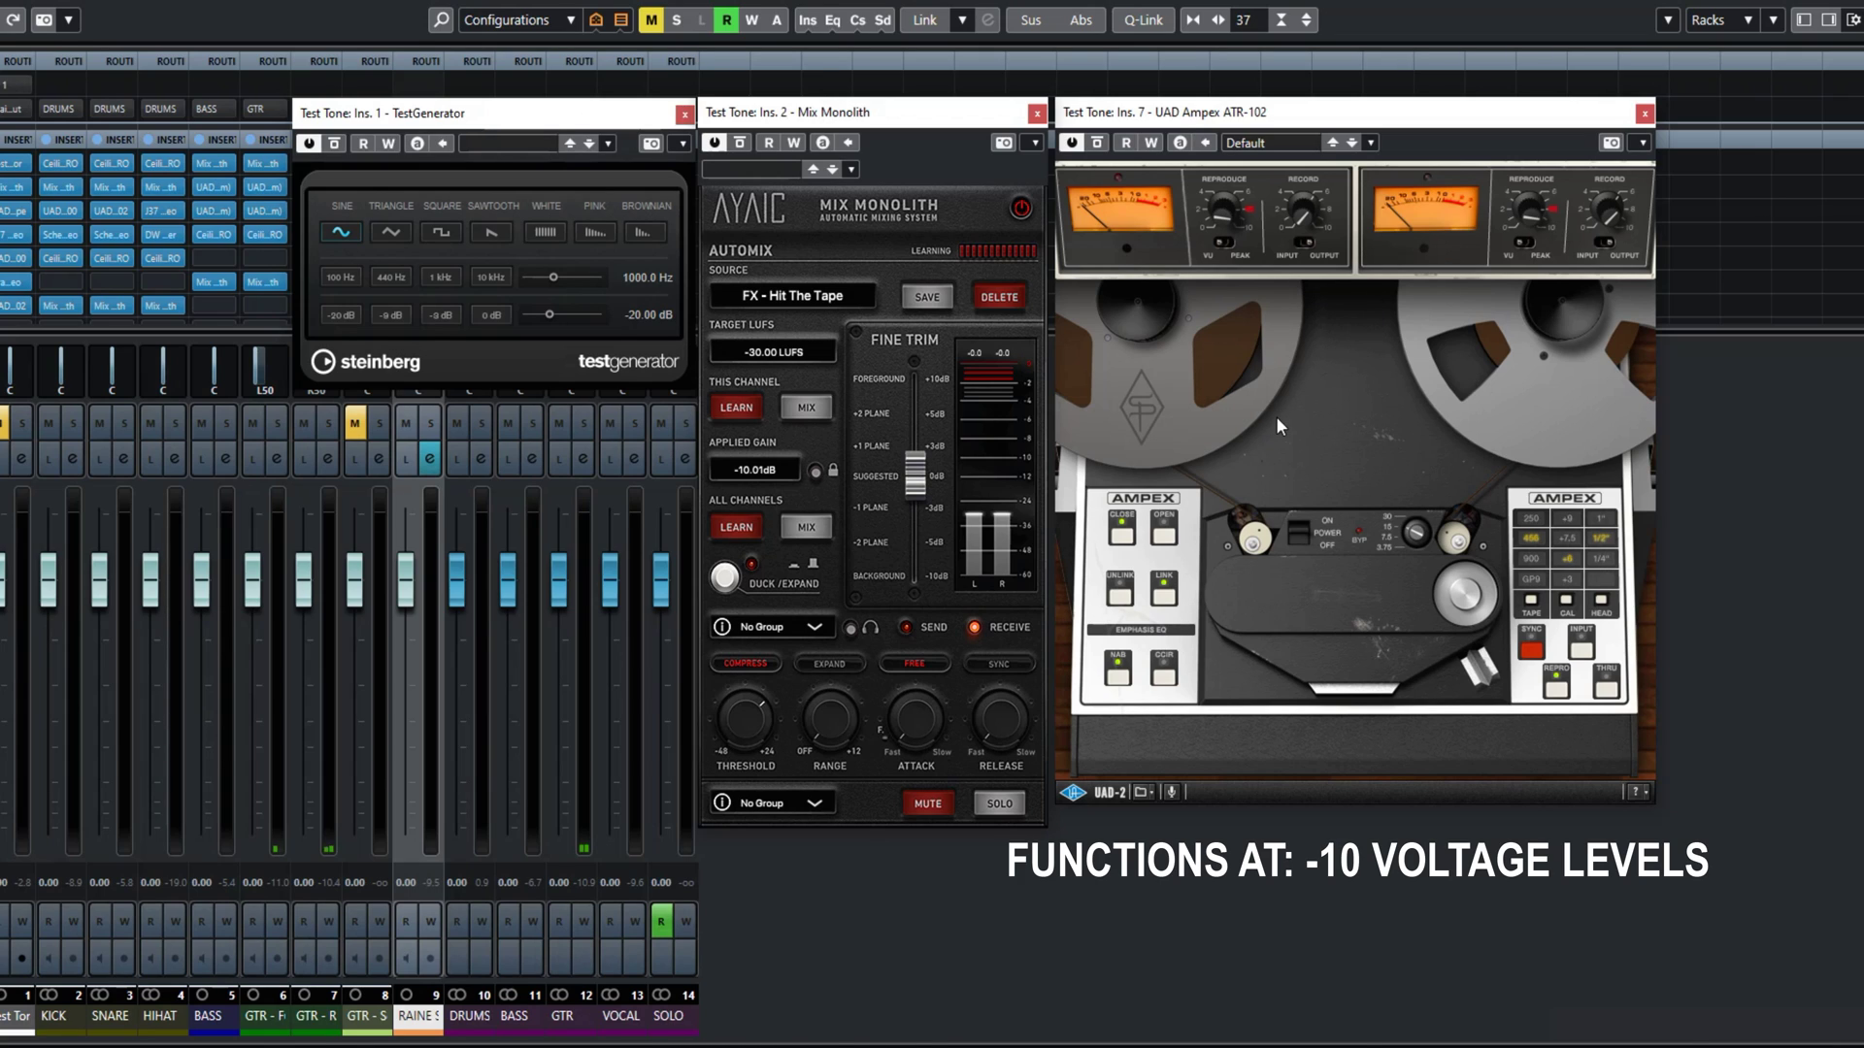
# Step: Set Mix Monolith's target level to -23 LUFS and take the TestGenerator out of bypass
pyautogui.doubleClick(782, 352)
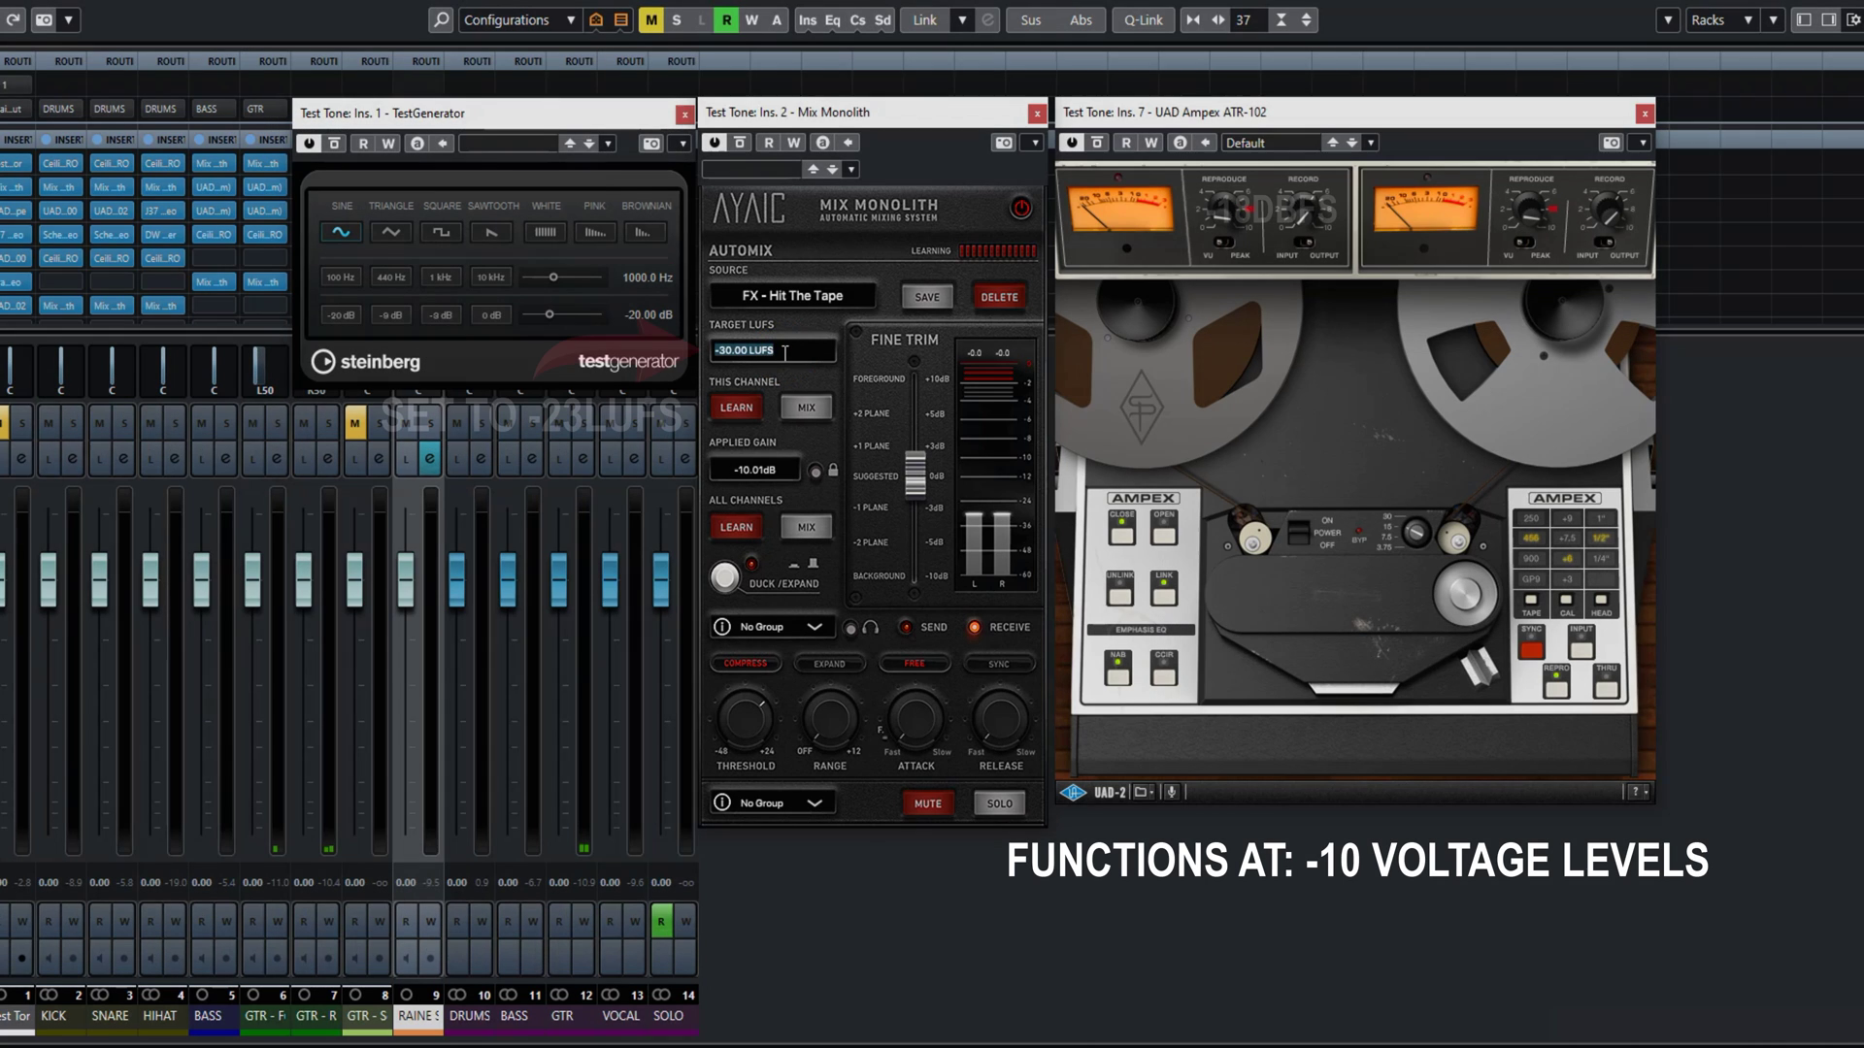
pyautogui.write('-23')
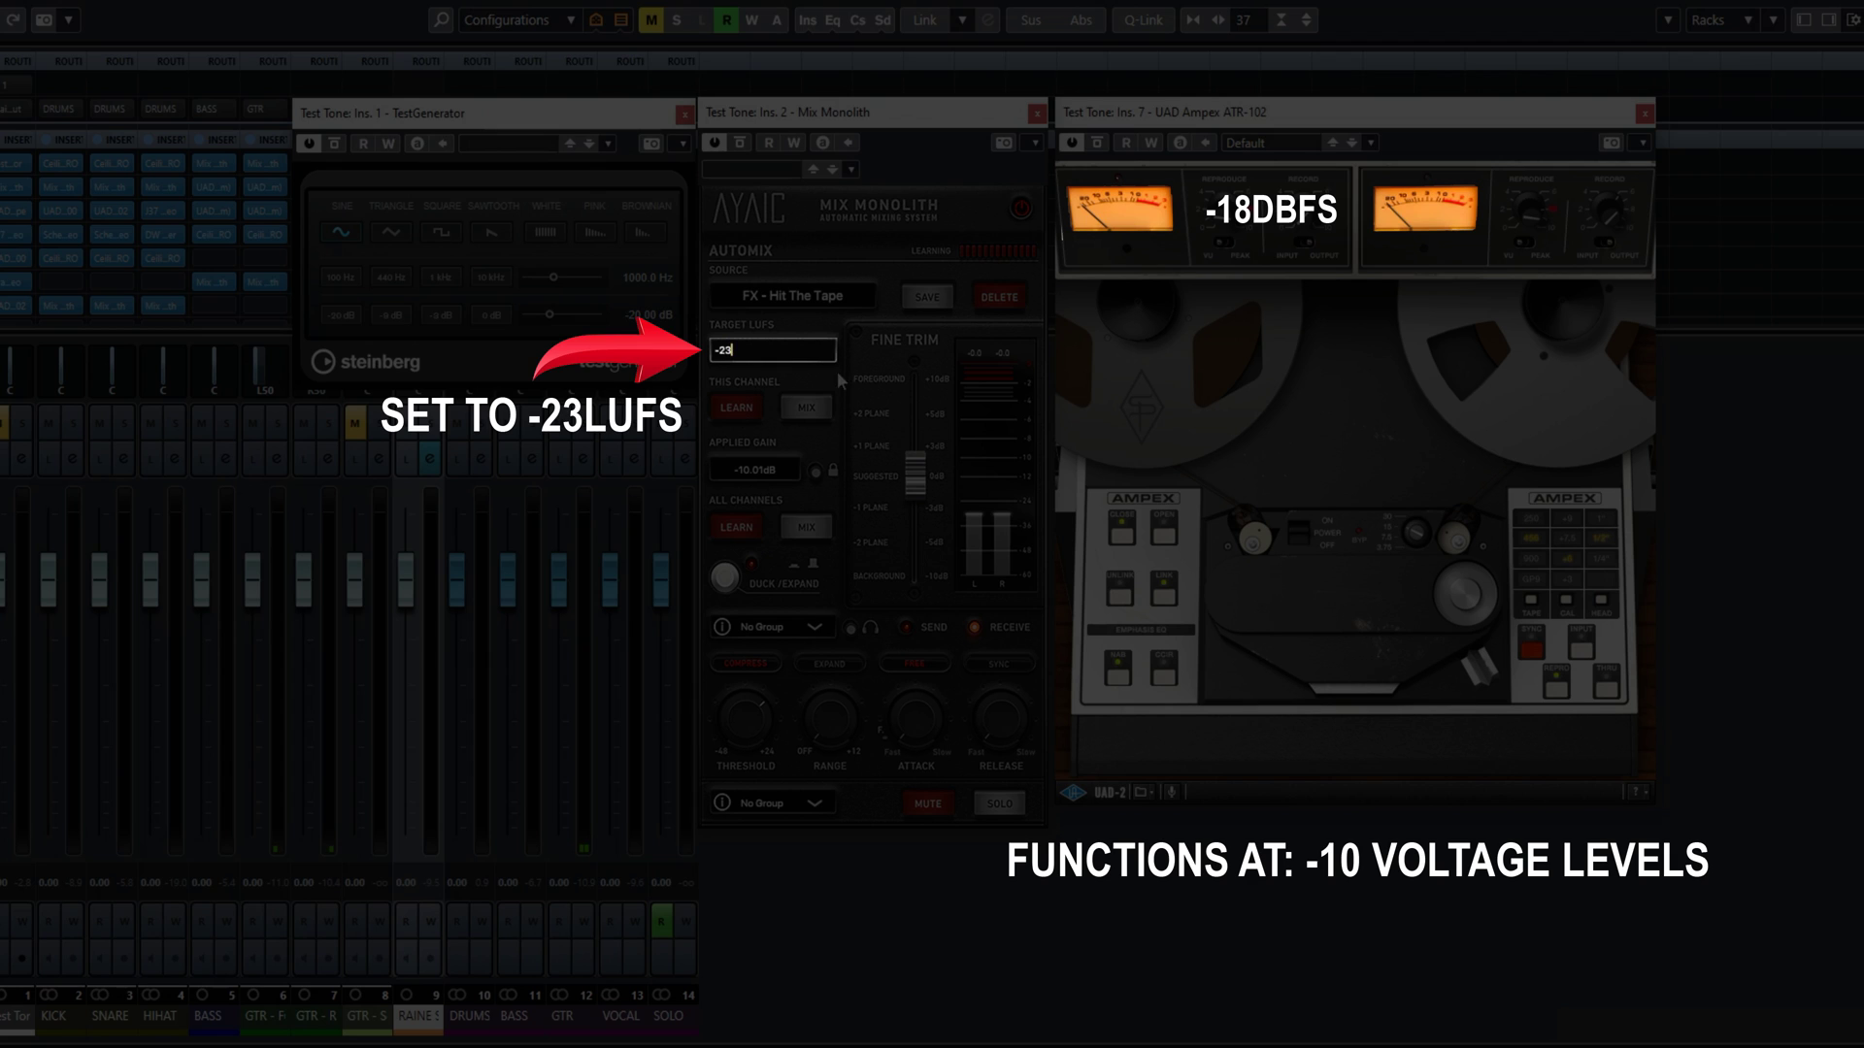
pyautogui.press('Return')
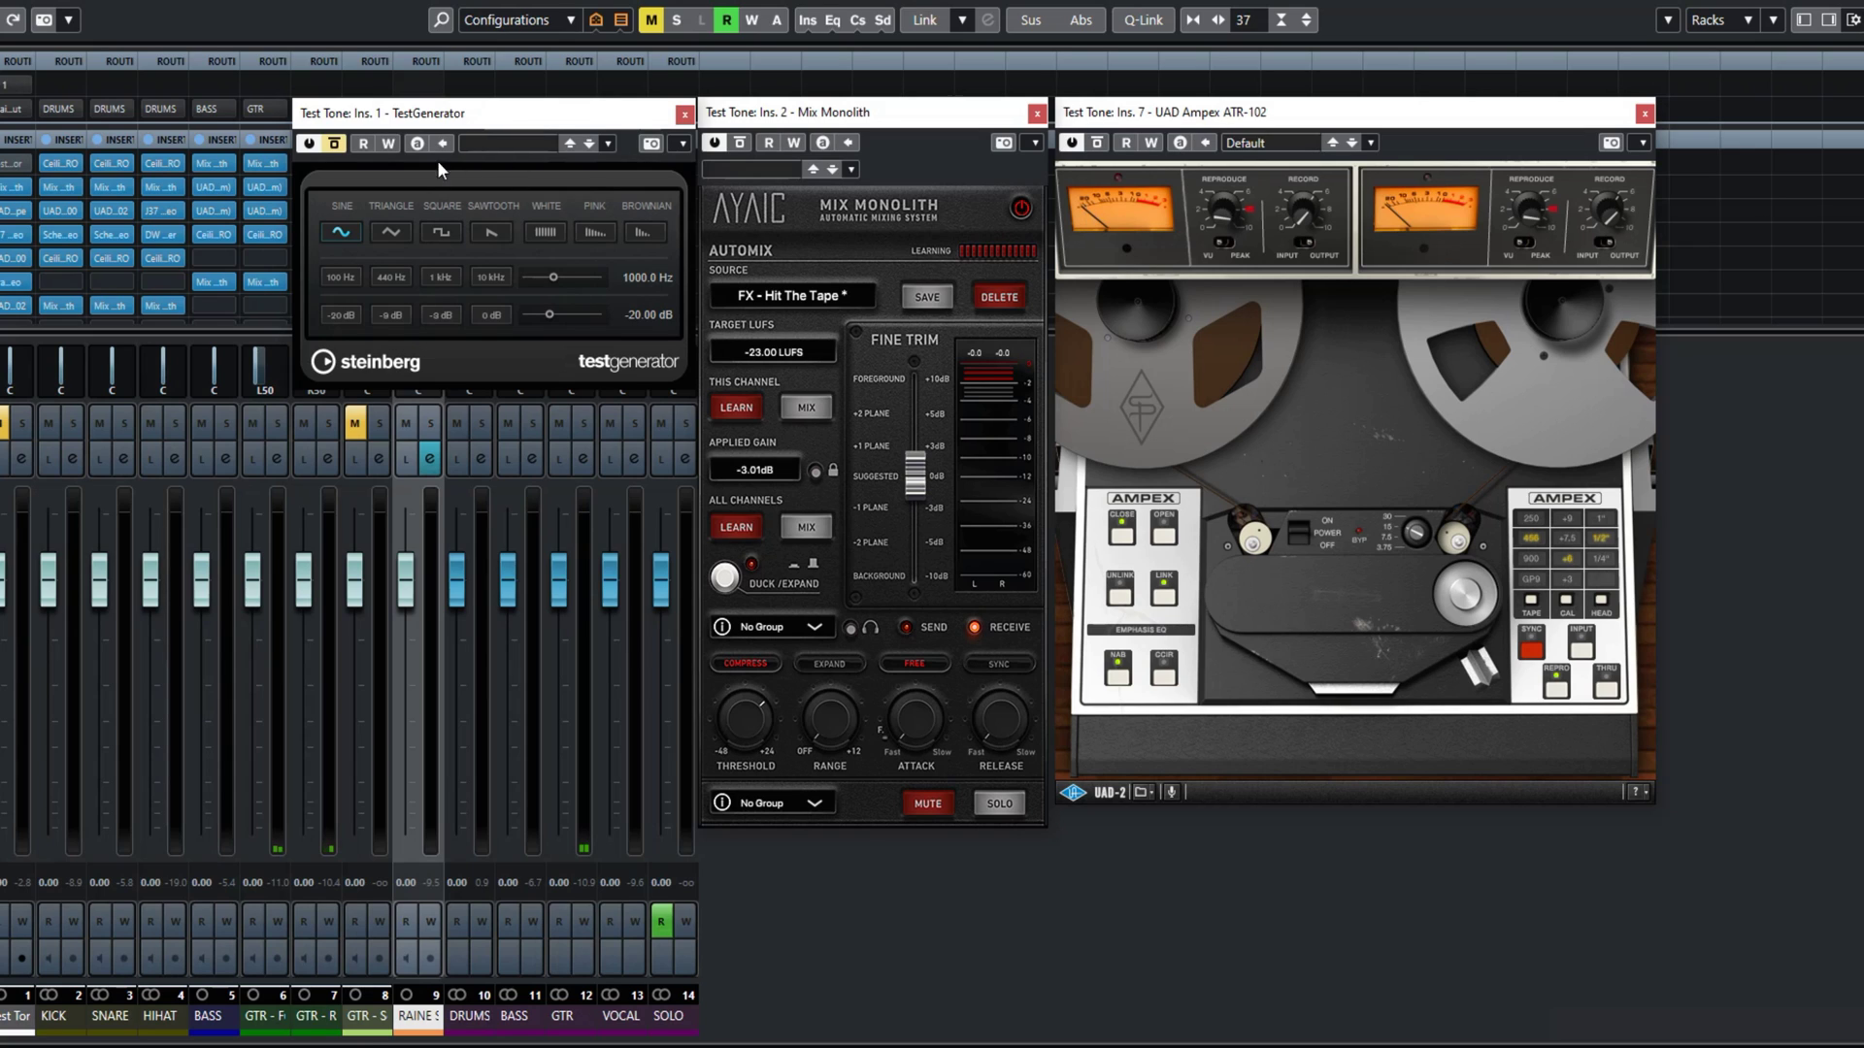
pyautogui.click(334, 143)
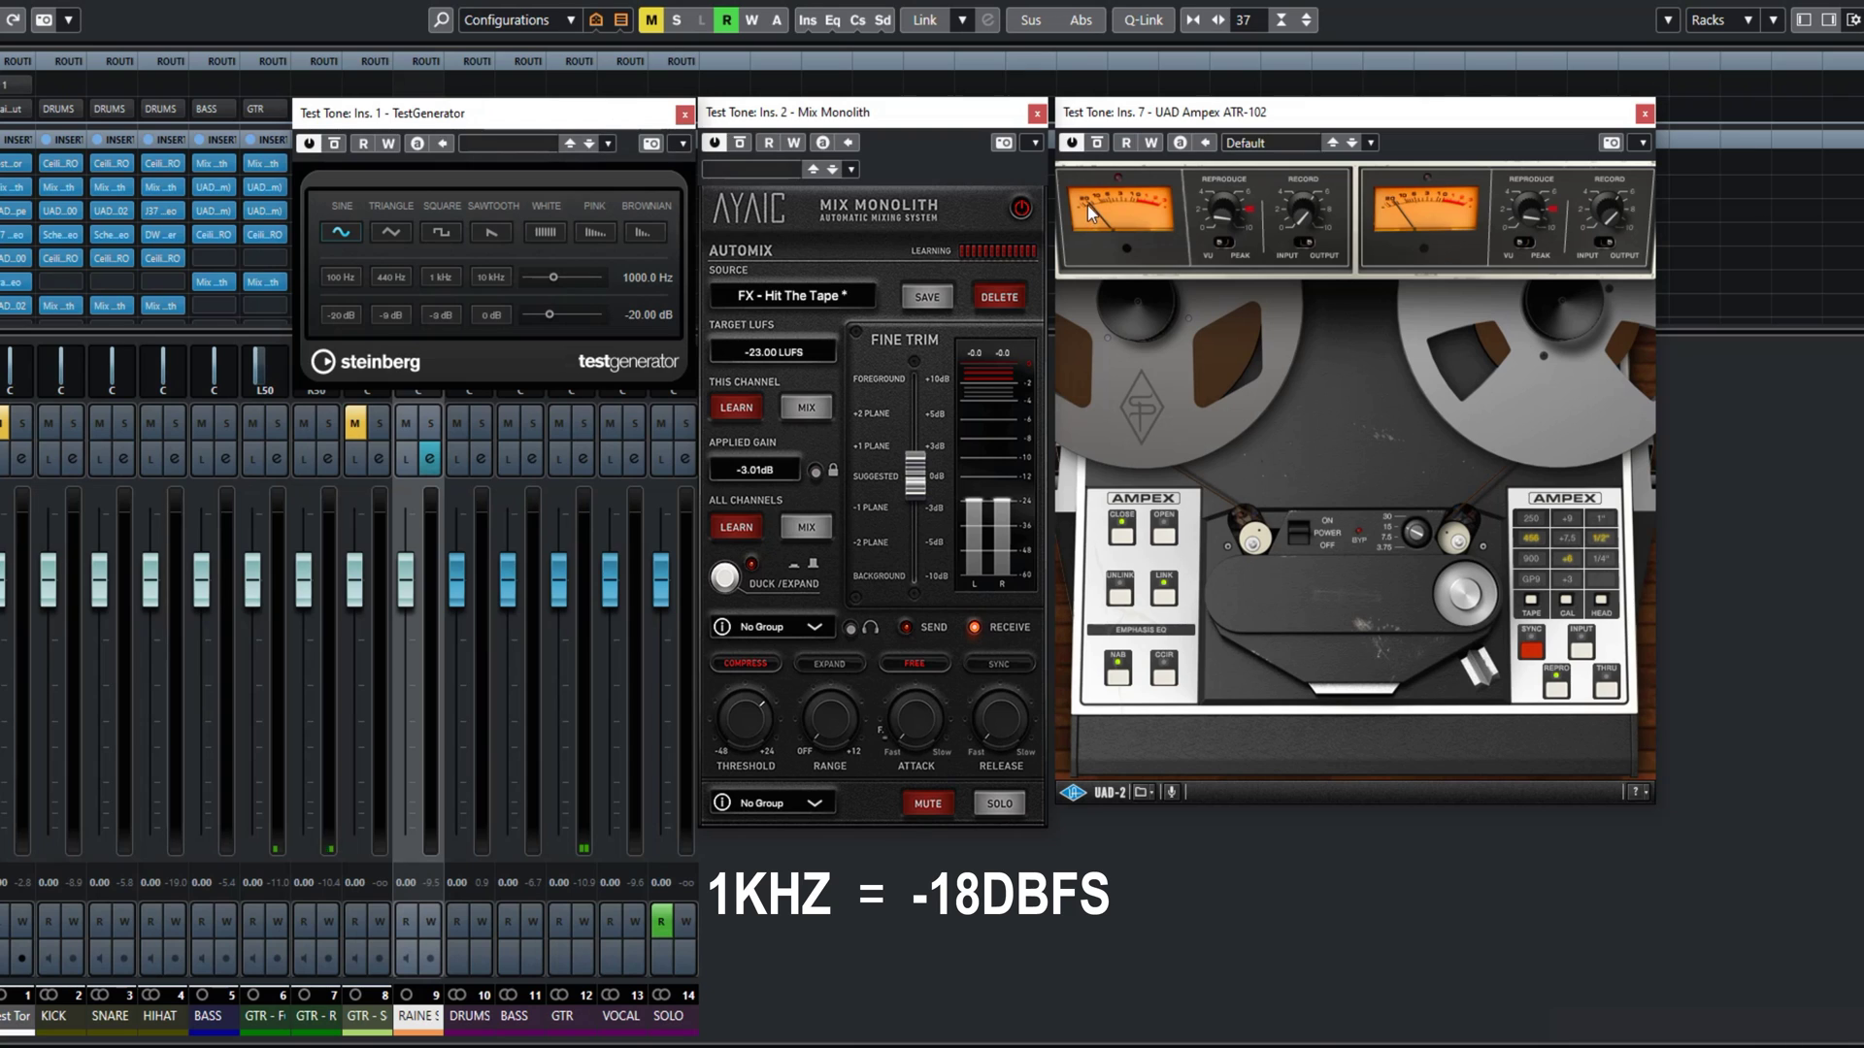
# Step: Save the Mix Monolith settings over the existing preset FX - ATR-102 Tape
pyautogui.click(927, 297)
pyautogui.click(1008, 390)
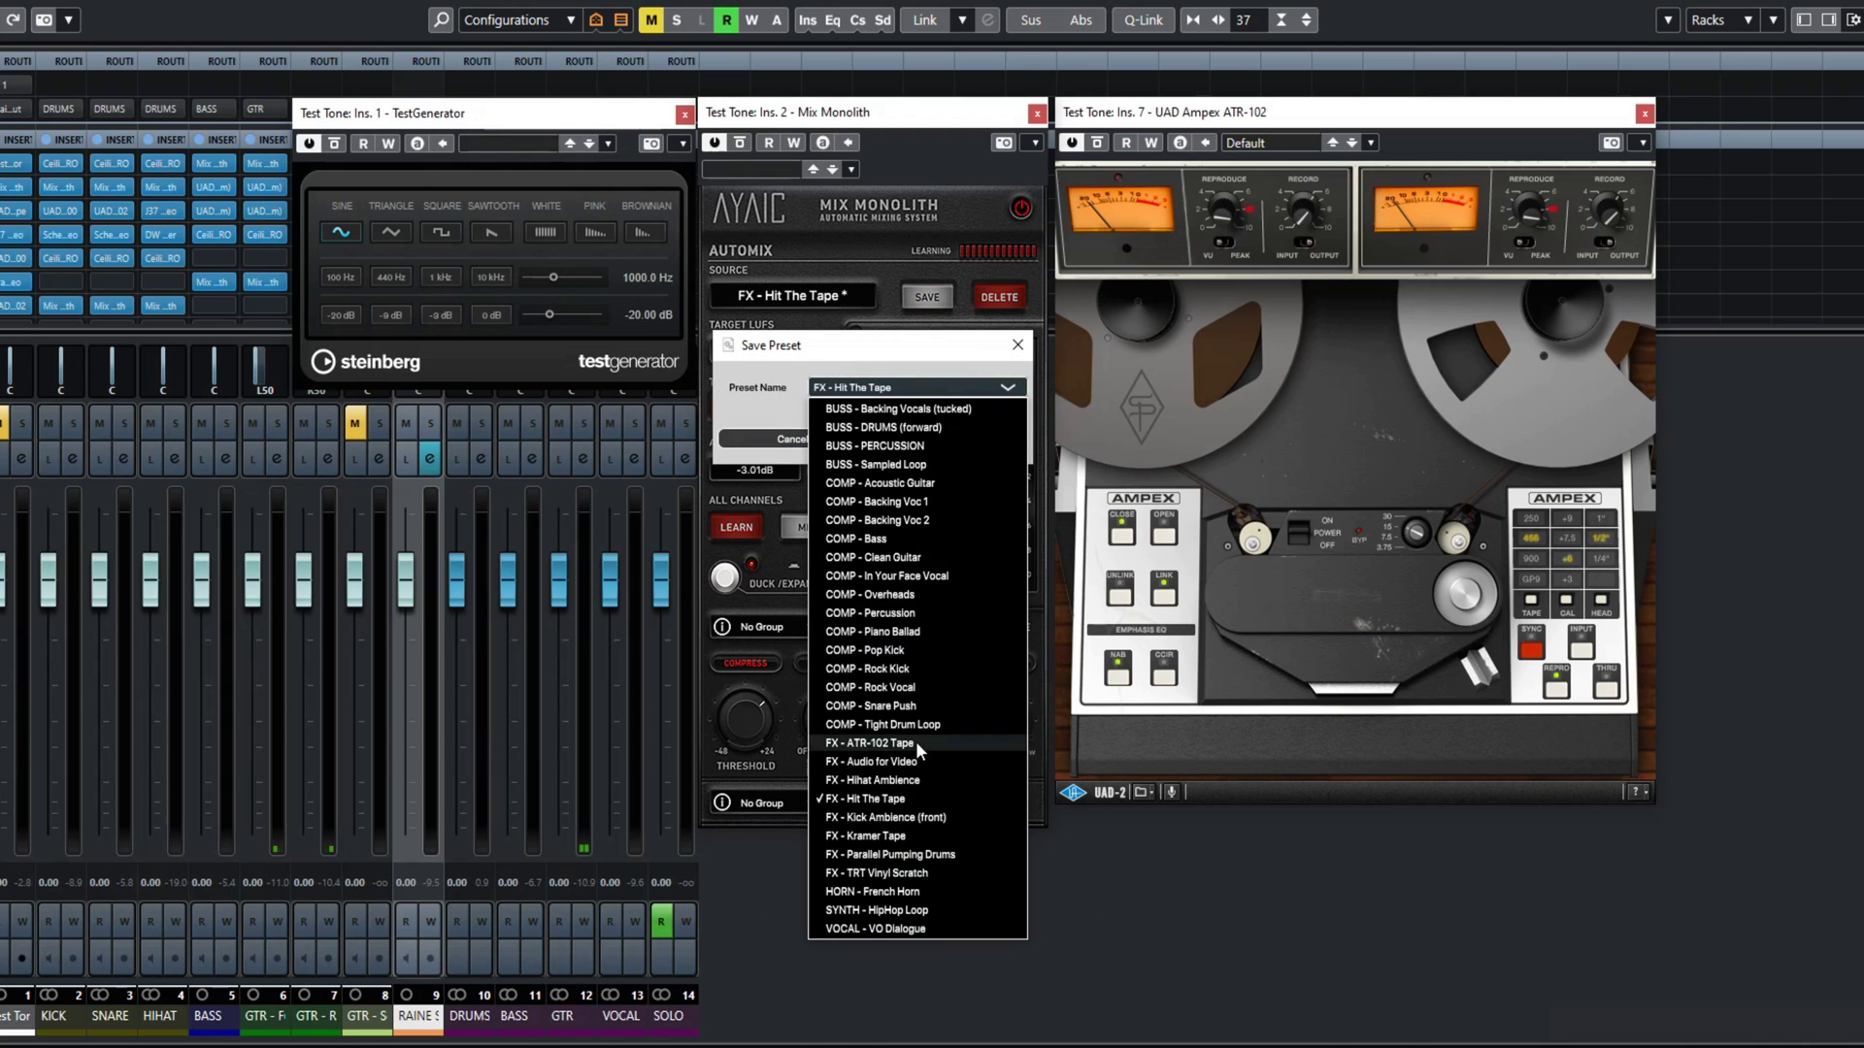
pyautogui.click(879, 743)
pyautogui.click(957, 438)
pyautogui.click(820, 488)
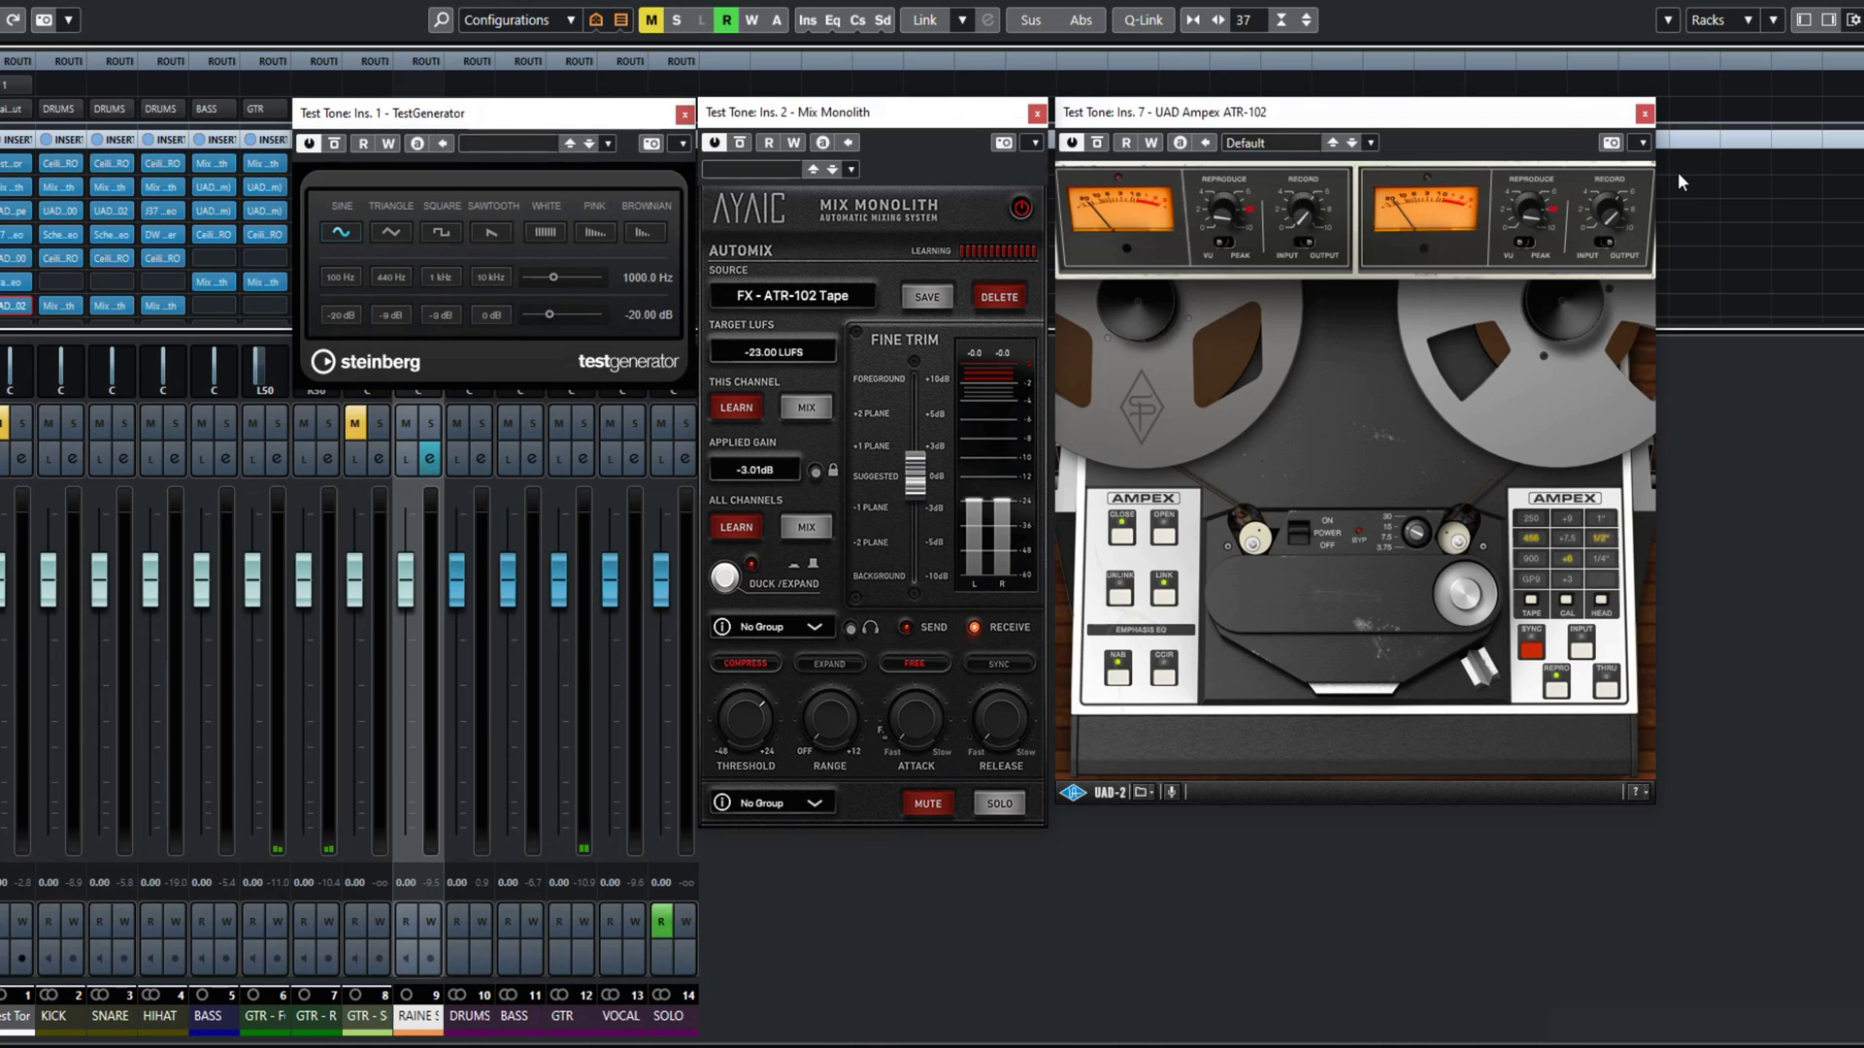
# Step: Close the UAD Ampex ATR-102, Mix Monolith and TestGenerator windows
pyautogui.click(1645, 115)
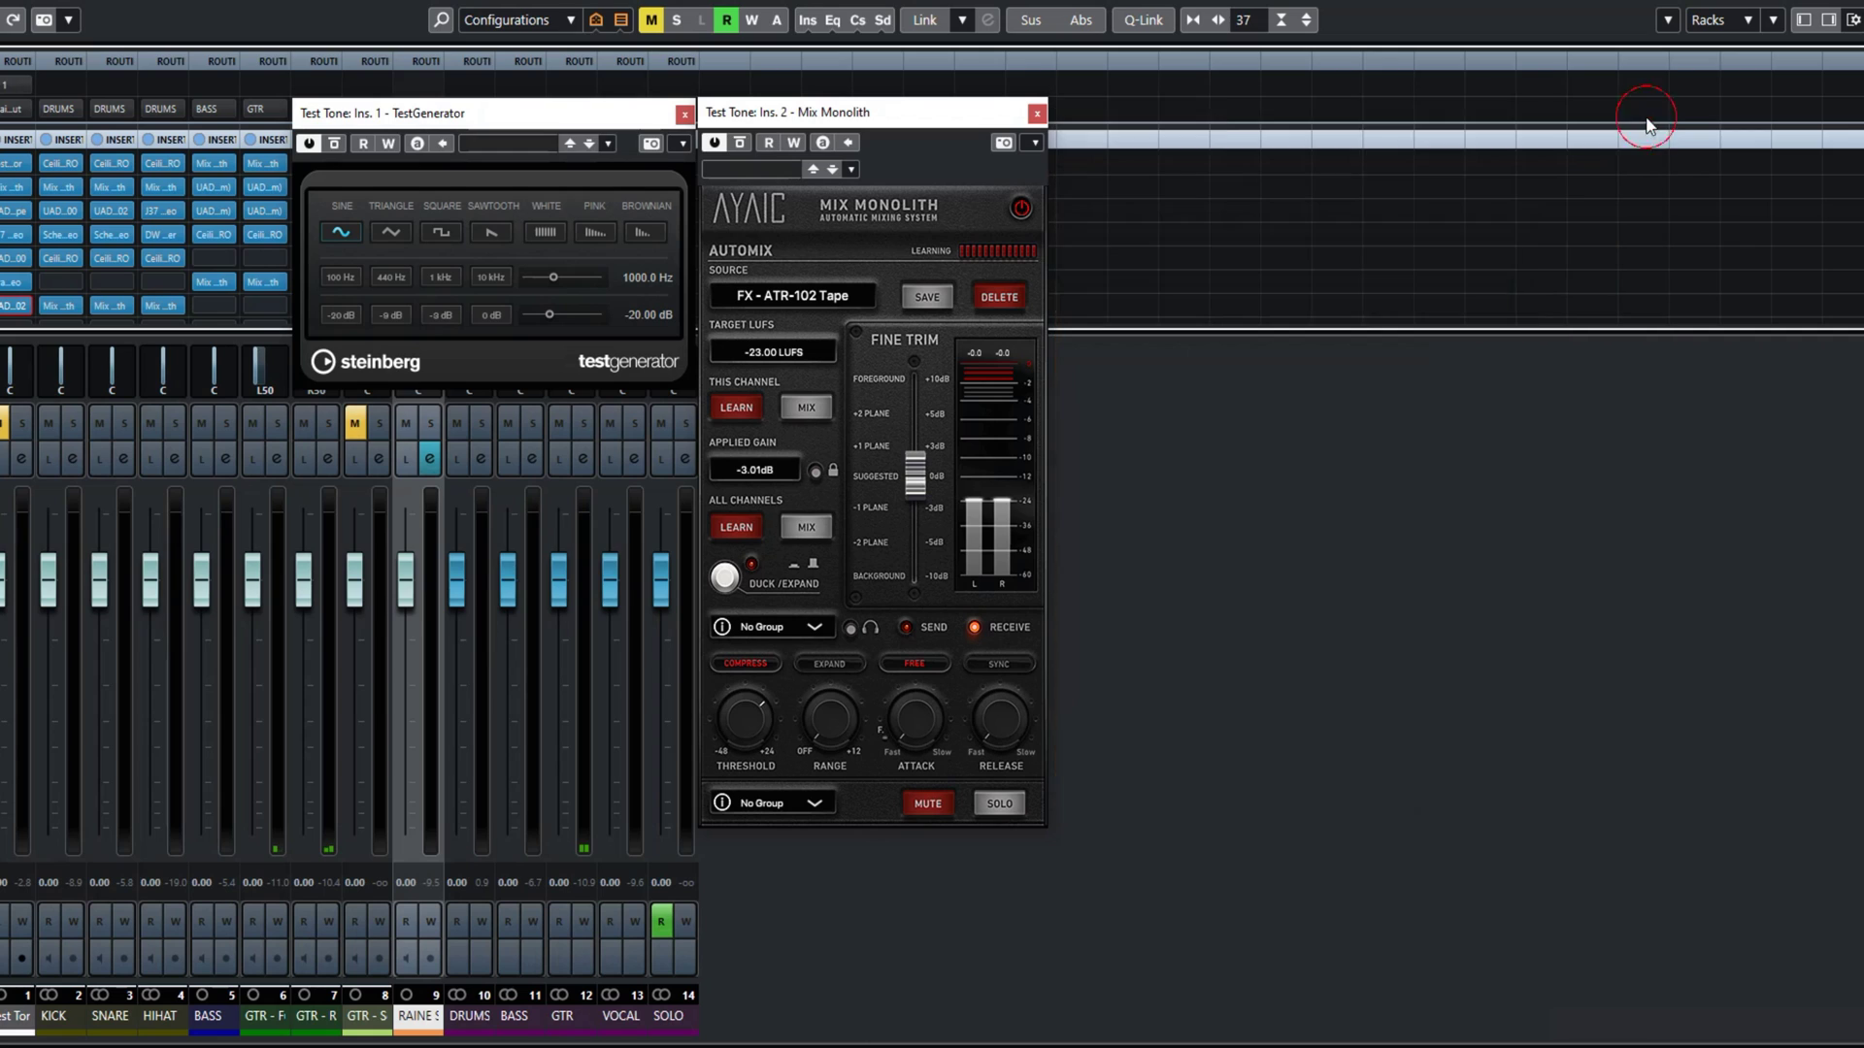
pyautogui.click(1036, 114)
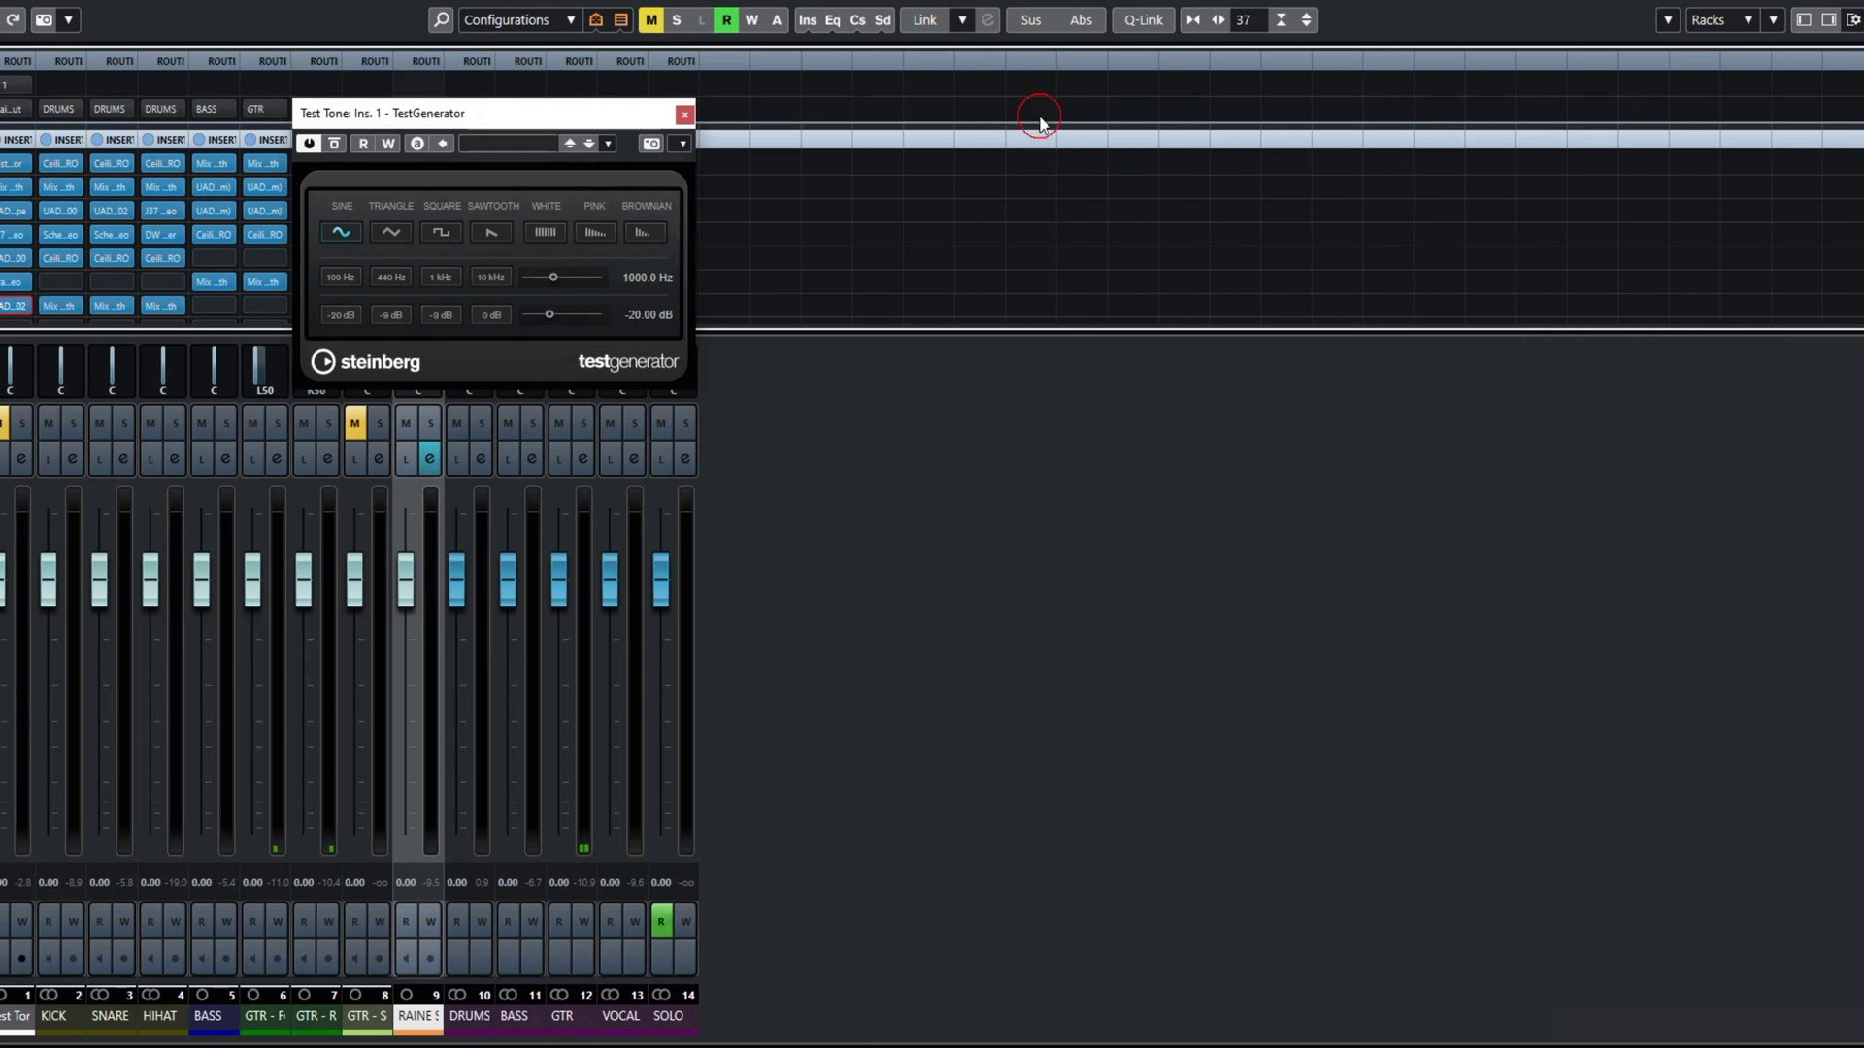
pyautogui.click(685, 115)
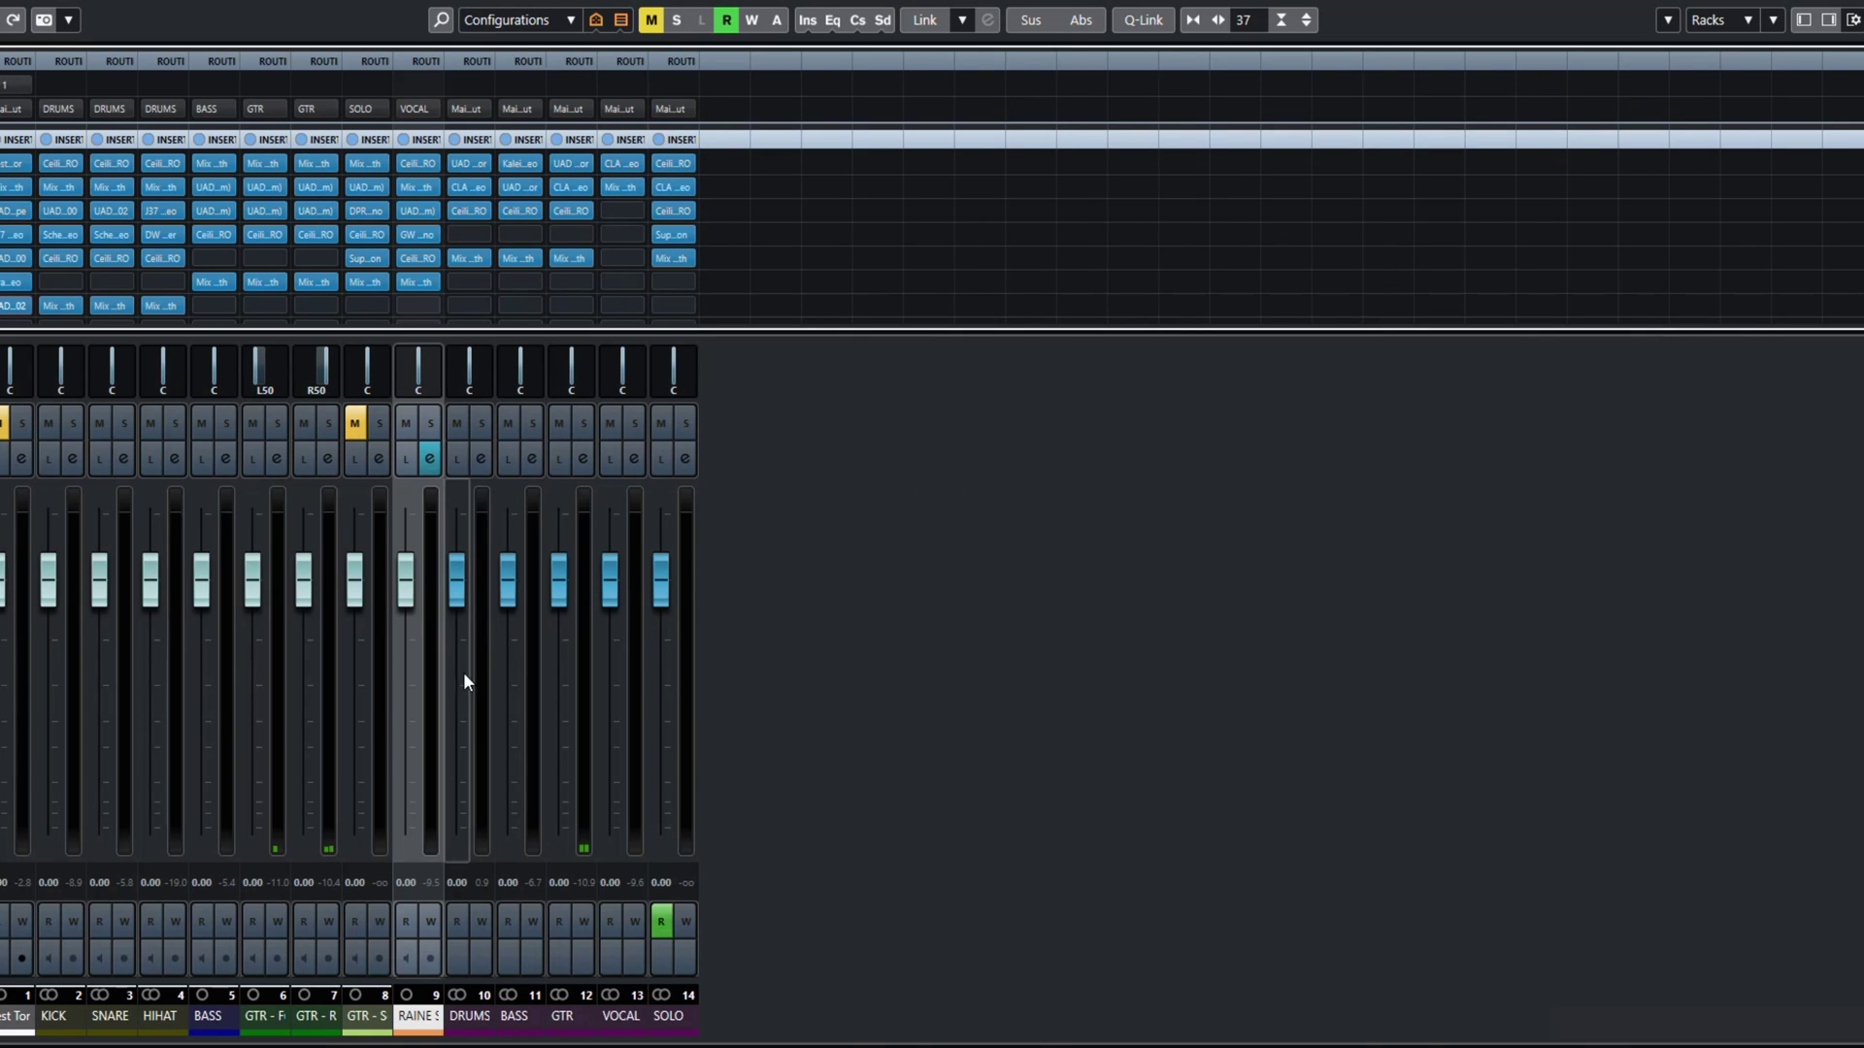
# Step: Solo the lead vocal track on channel 9 and open its Mix Monolith and UAD Studer A800 inserts
pyautogui.click(428, 423)
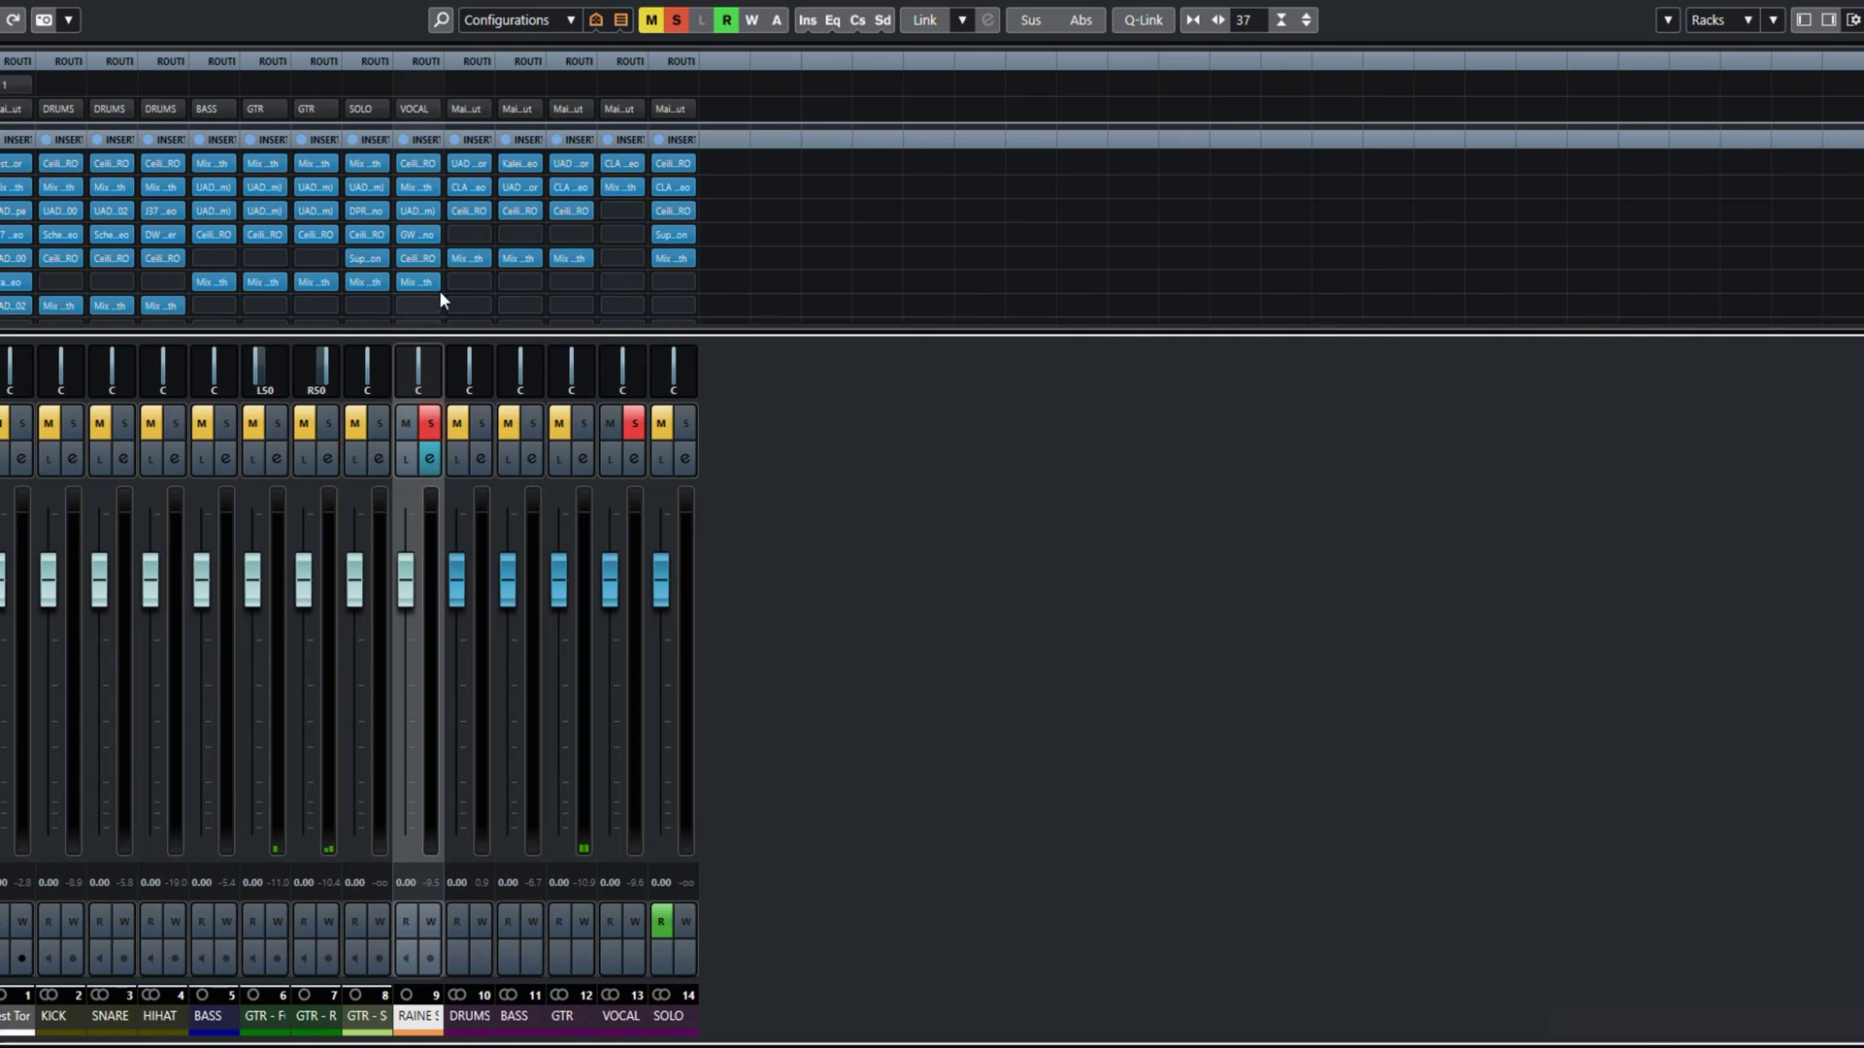
pyautogui.click(415, 210)
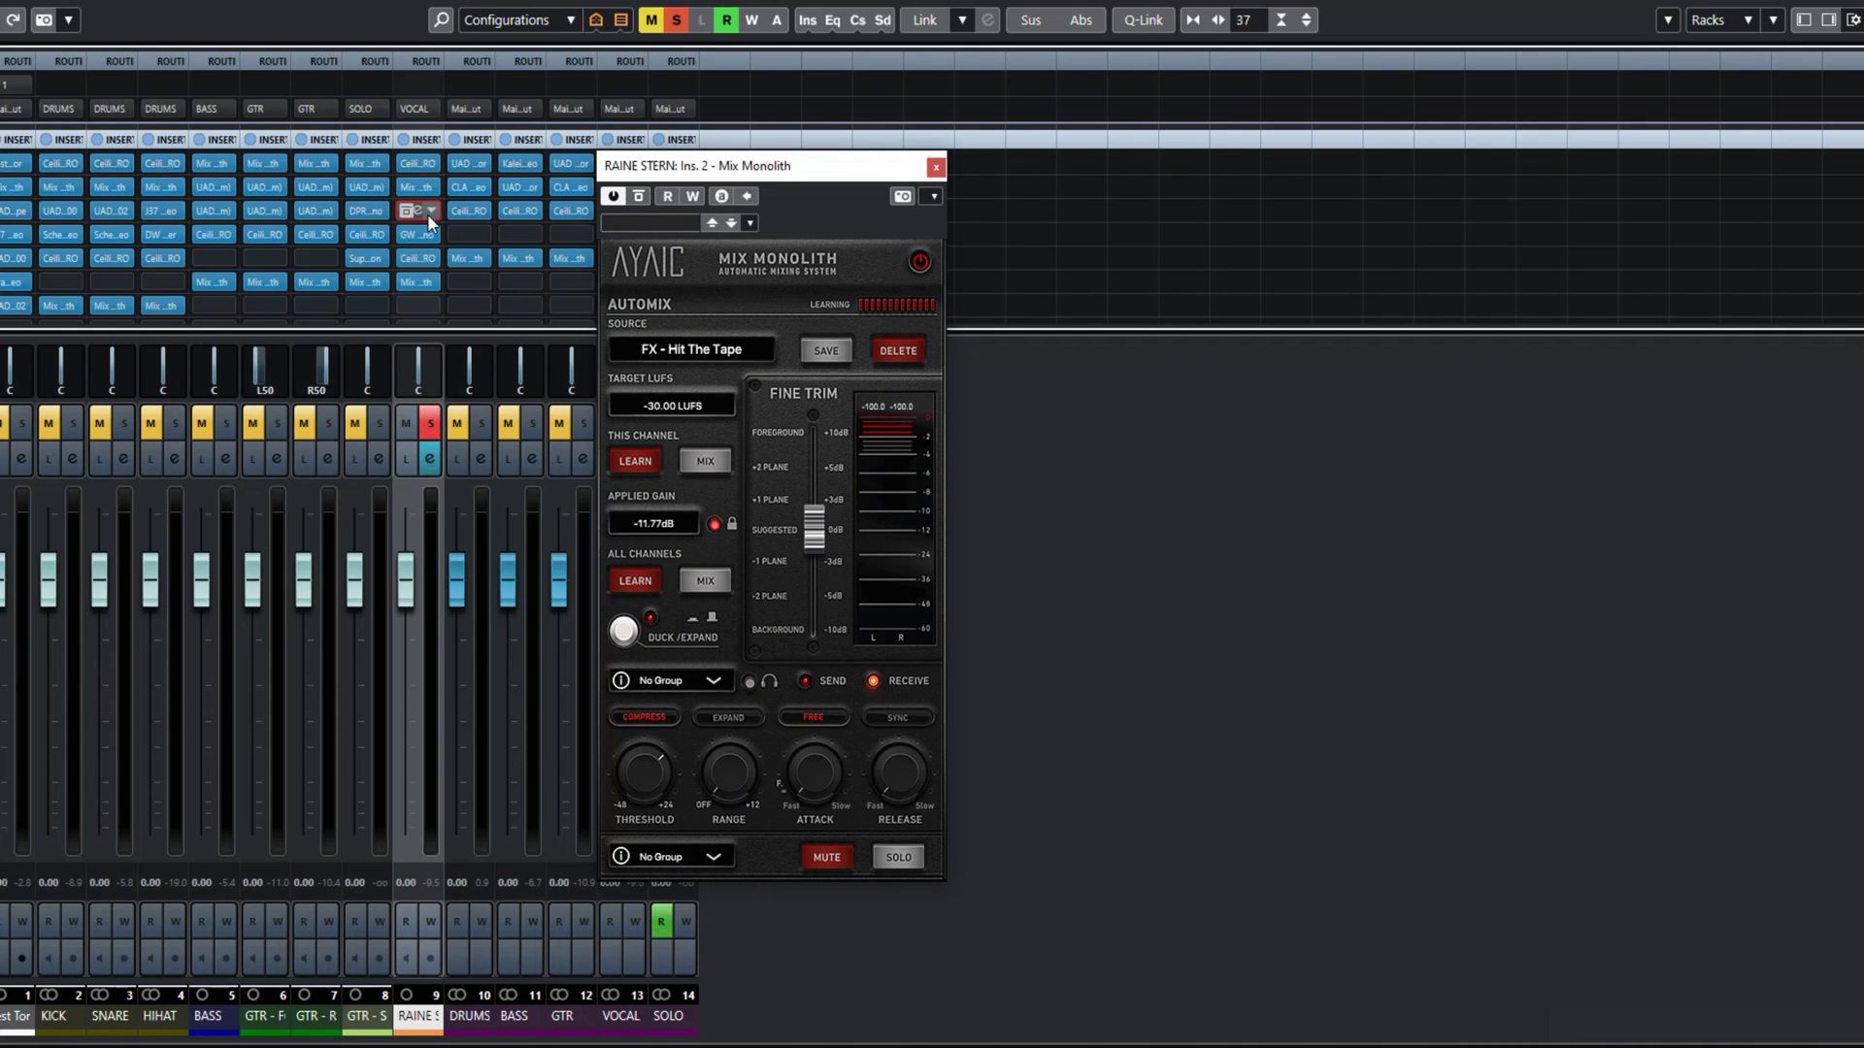
pyautogui.click(416, 209)
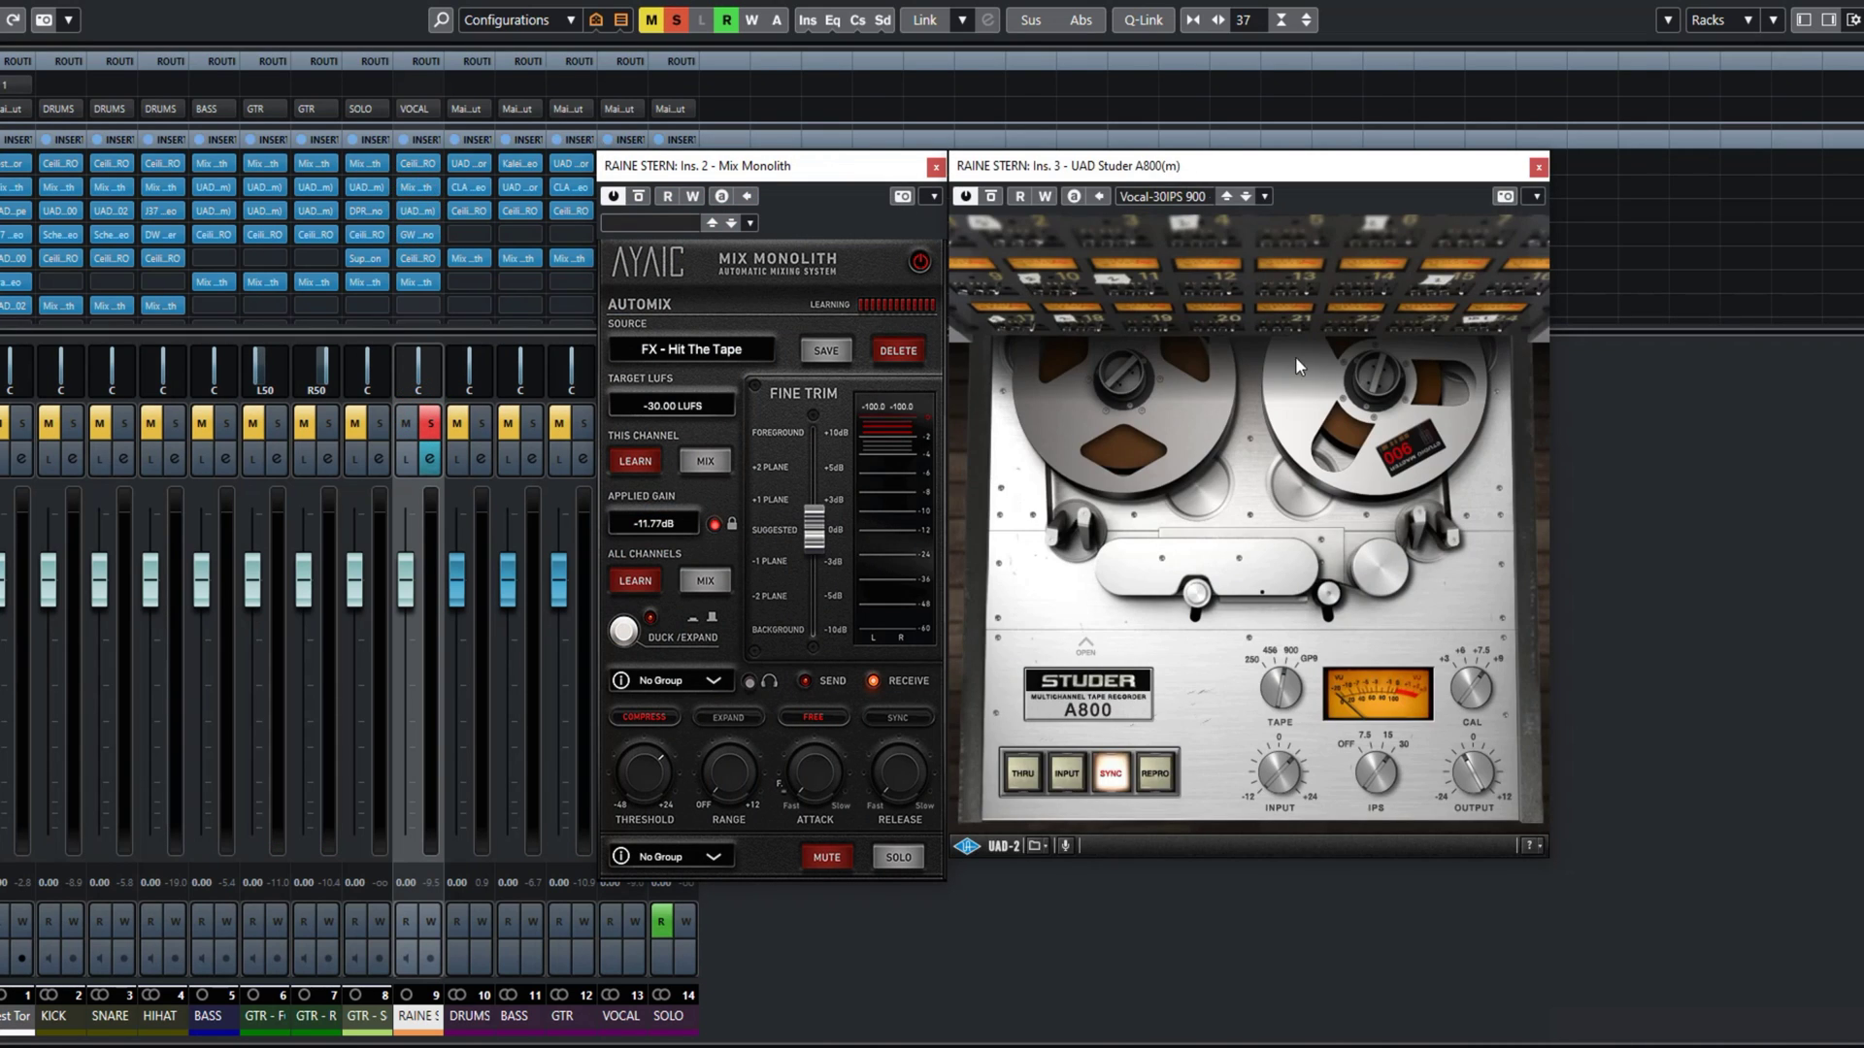
# Step: Play the soloed vocal through the Studer A800 with Mix Monolith's applied gain locked
pyautogui.press('space')
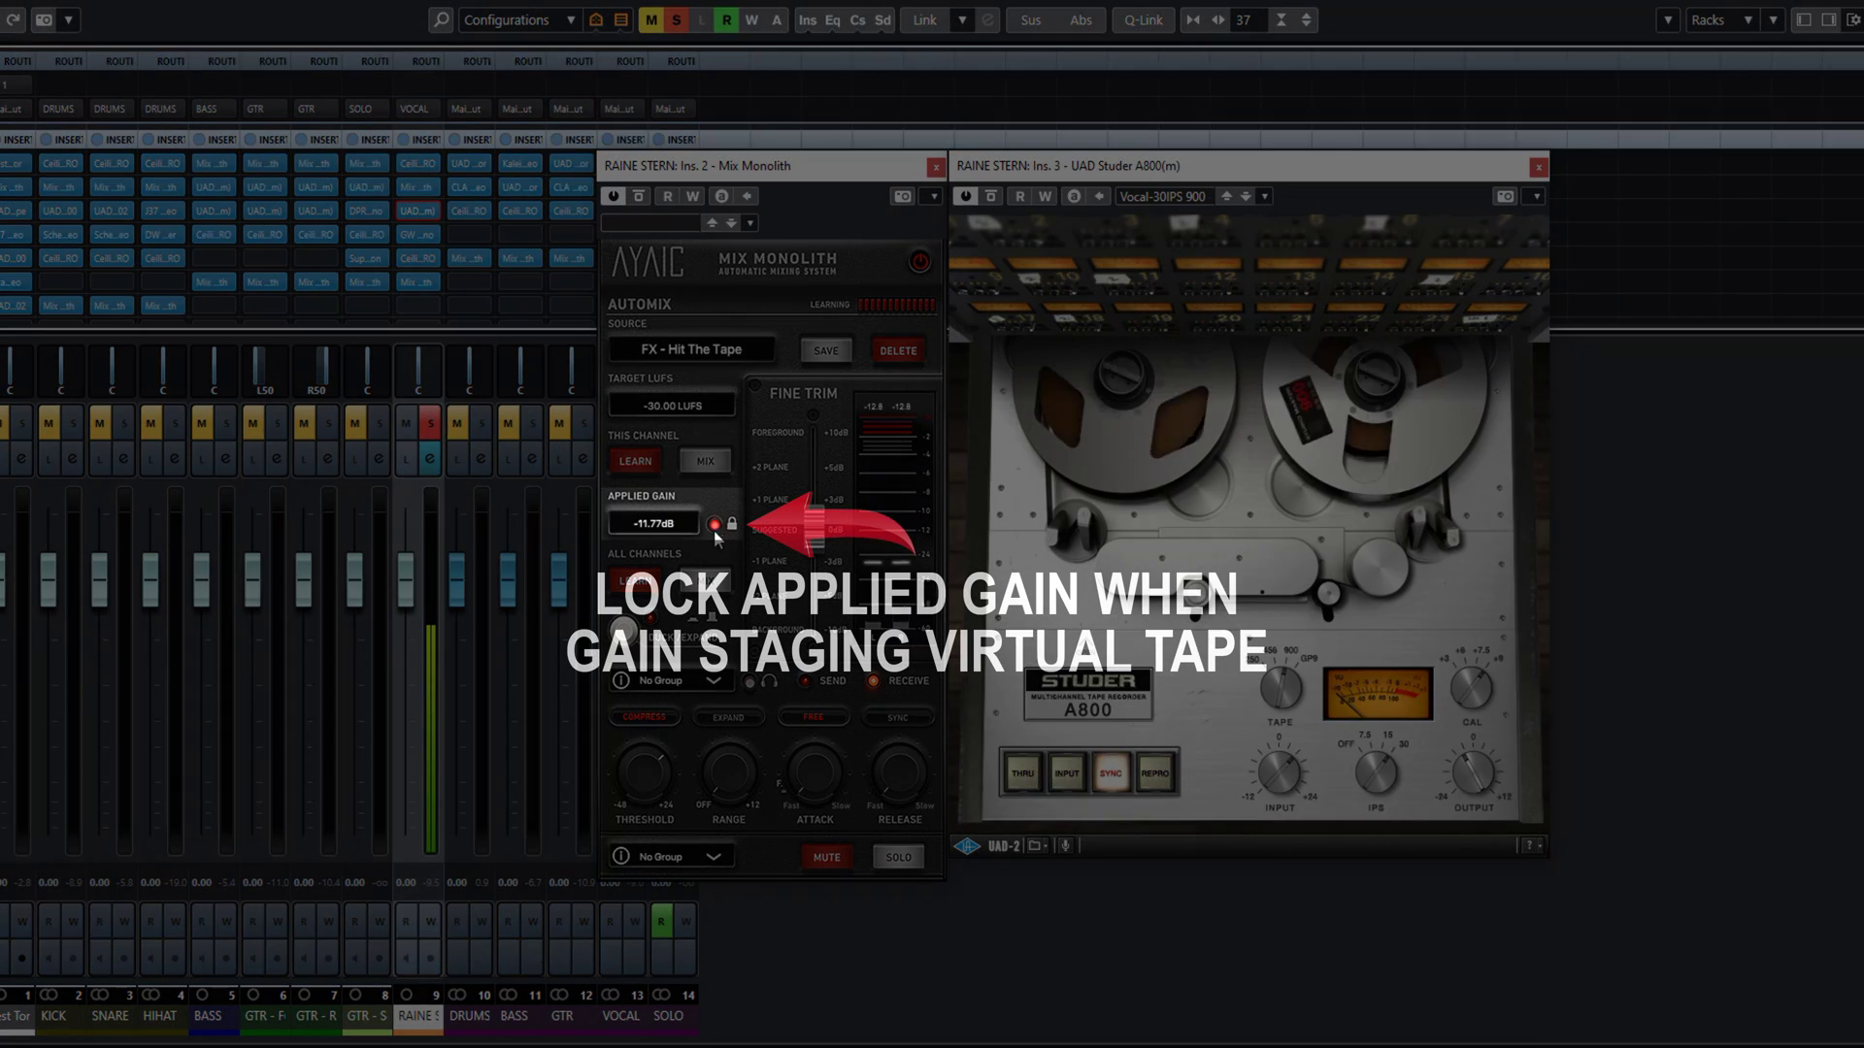
pyautogui.click(714, 524)
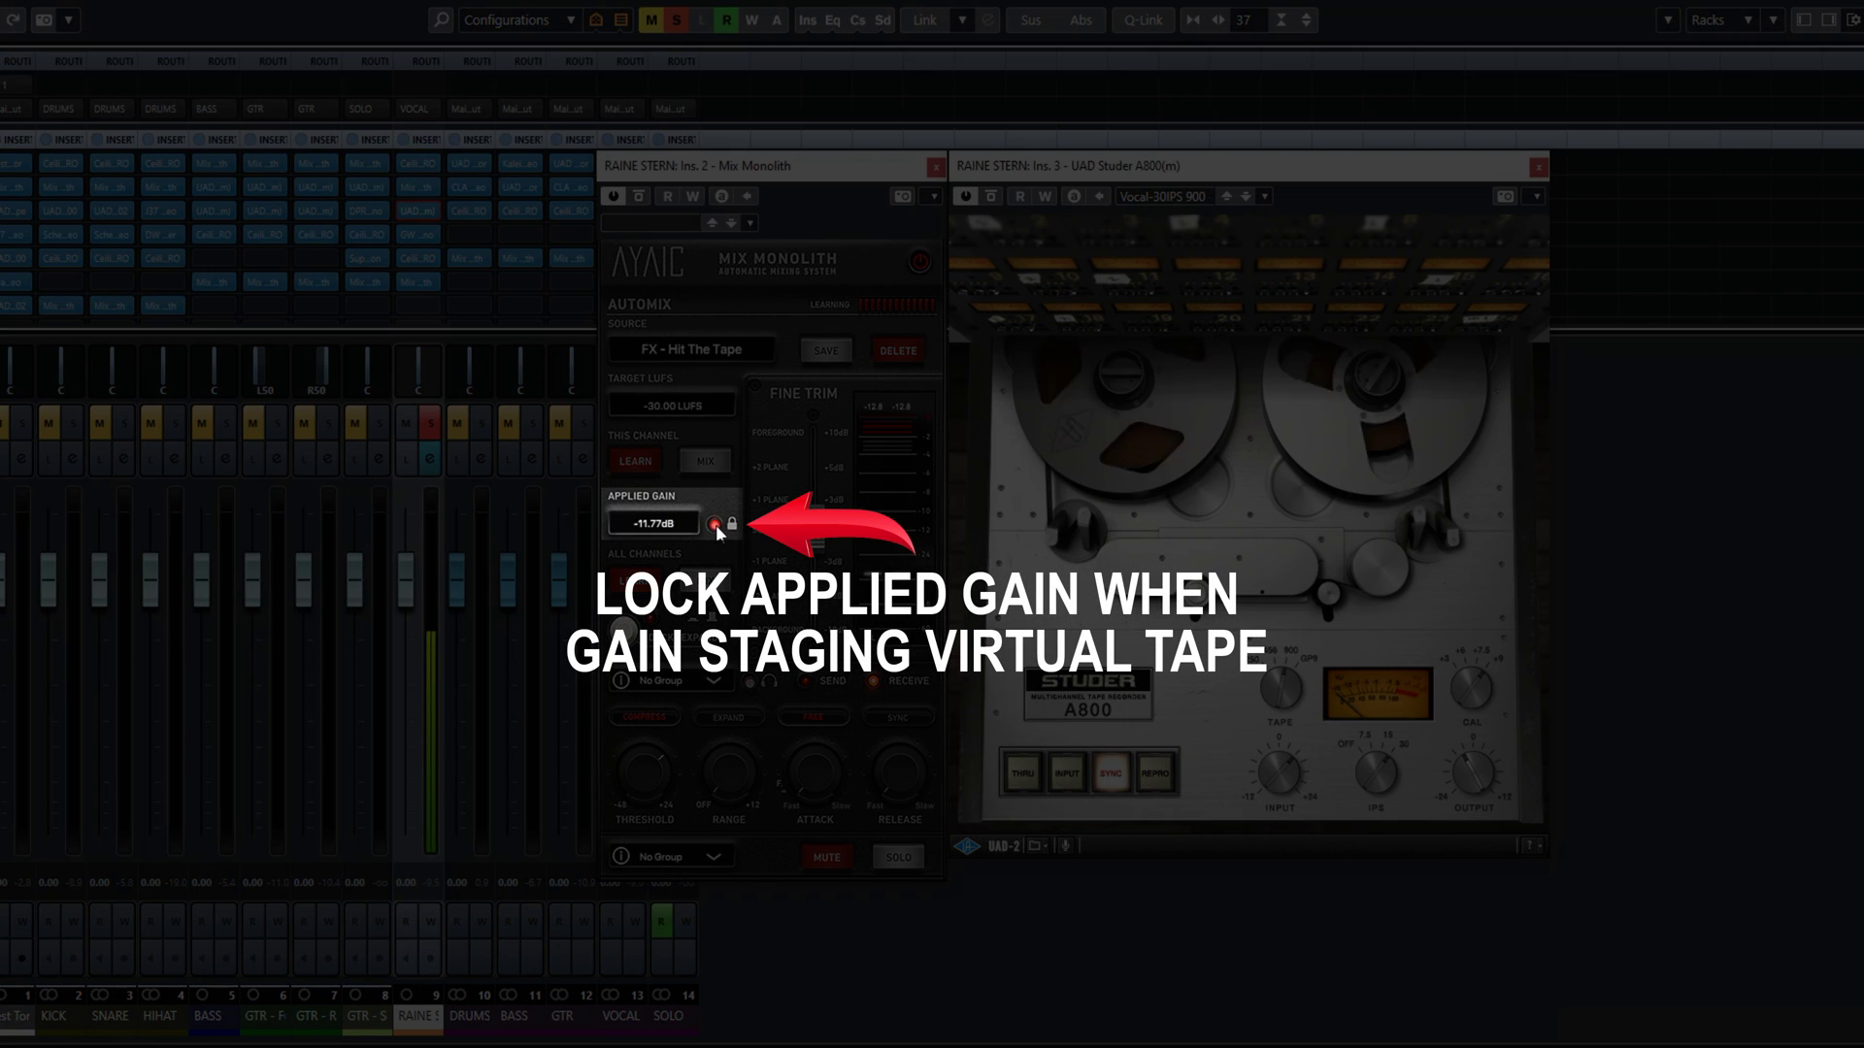
pyautogui.click(715, 524)
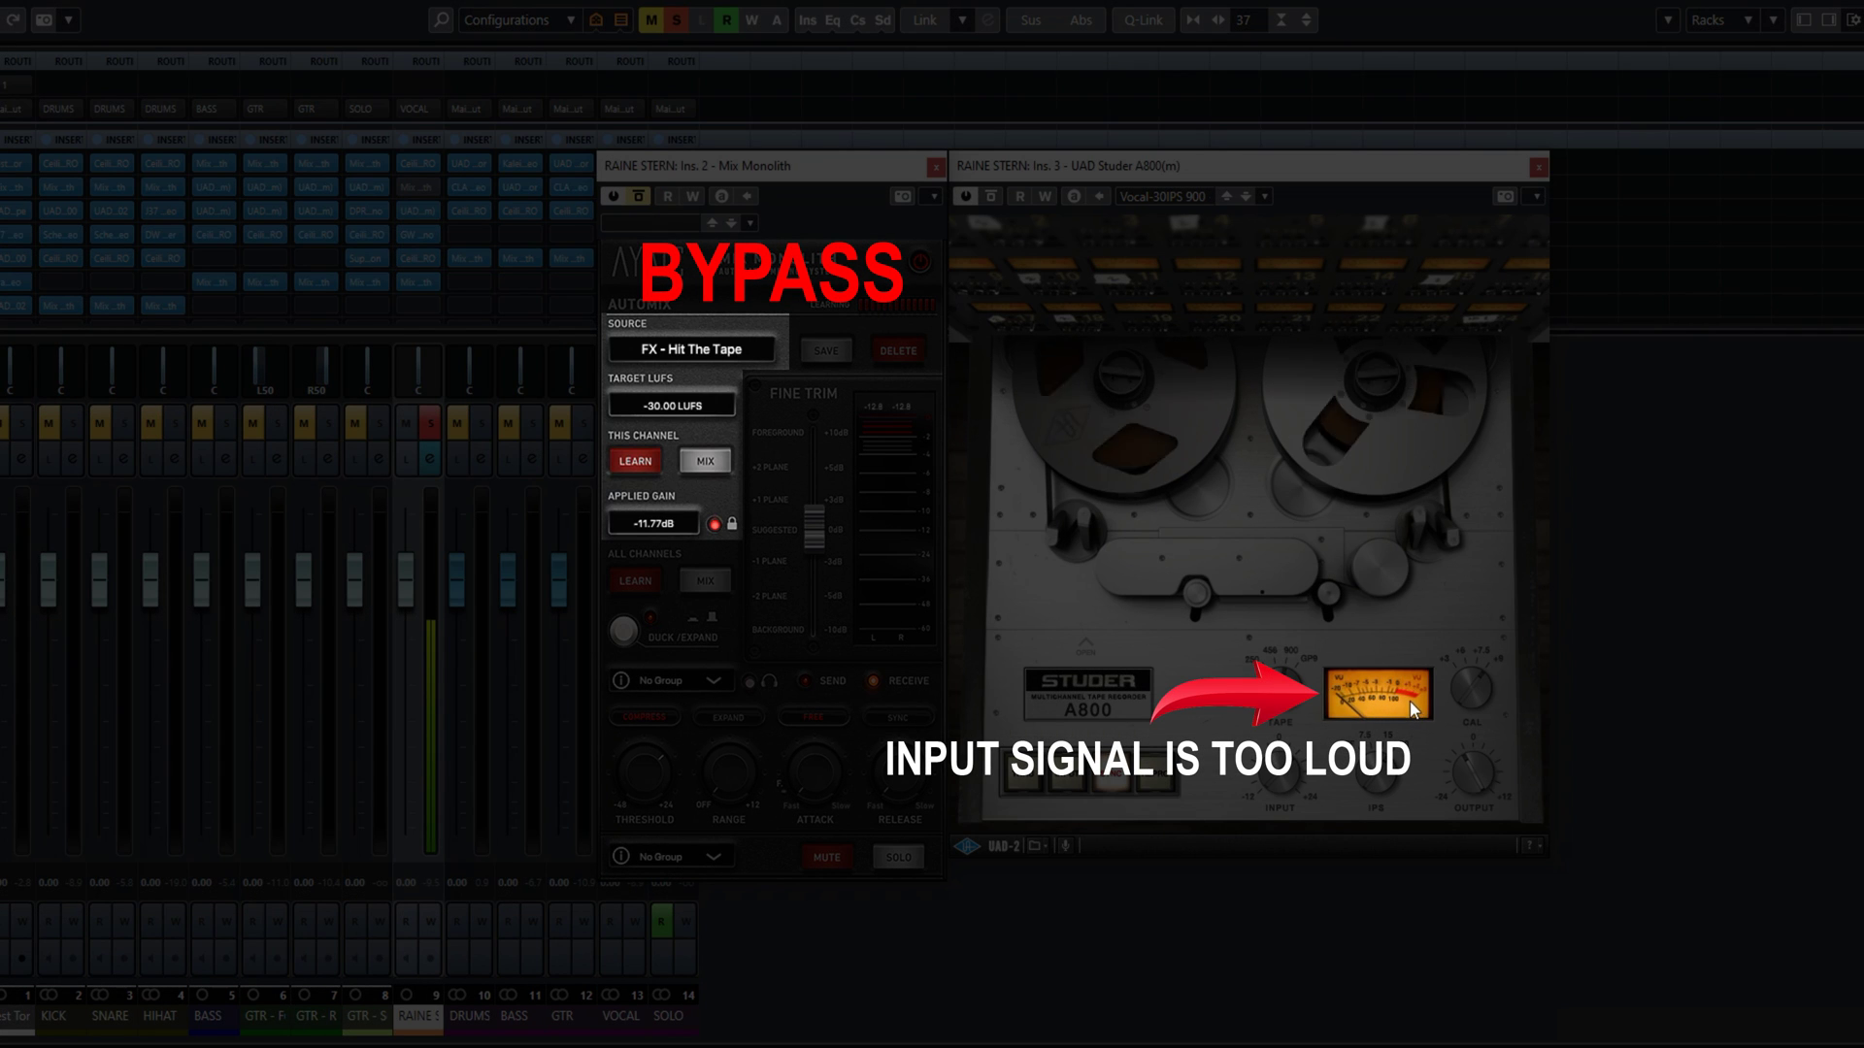
# Step: Take Mix Monolith out of bypass to compare the level hitting the Studer A800, and unsolo the vocal track
pyautogui.click(438, 885)
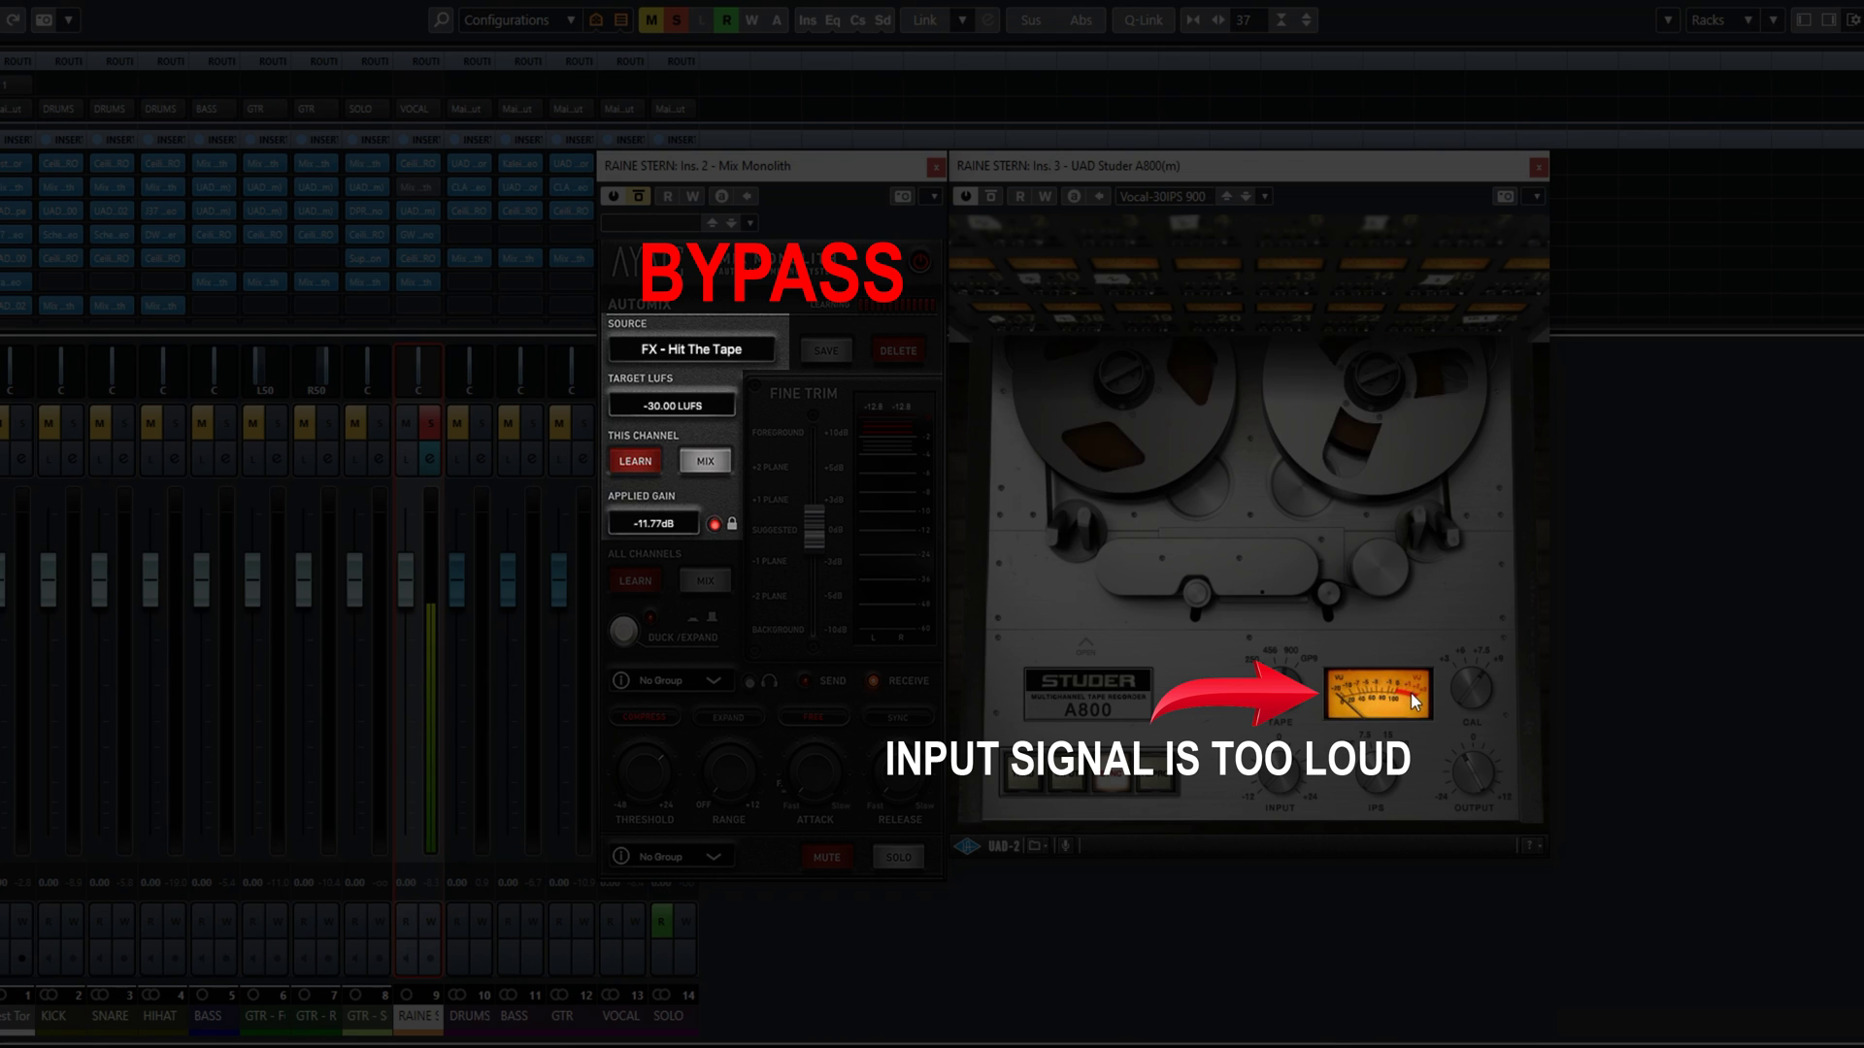
pyautogui.click(639, 196)
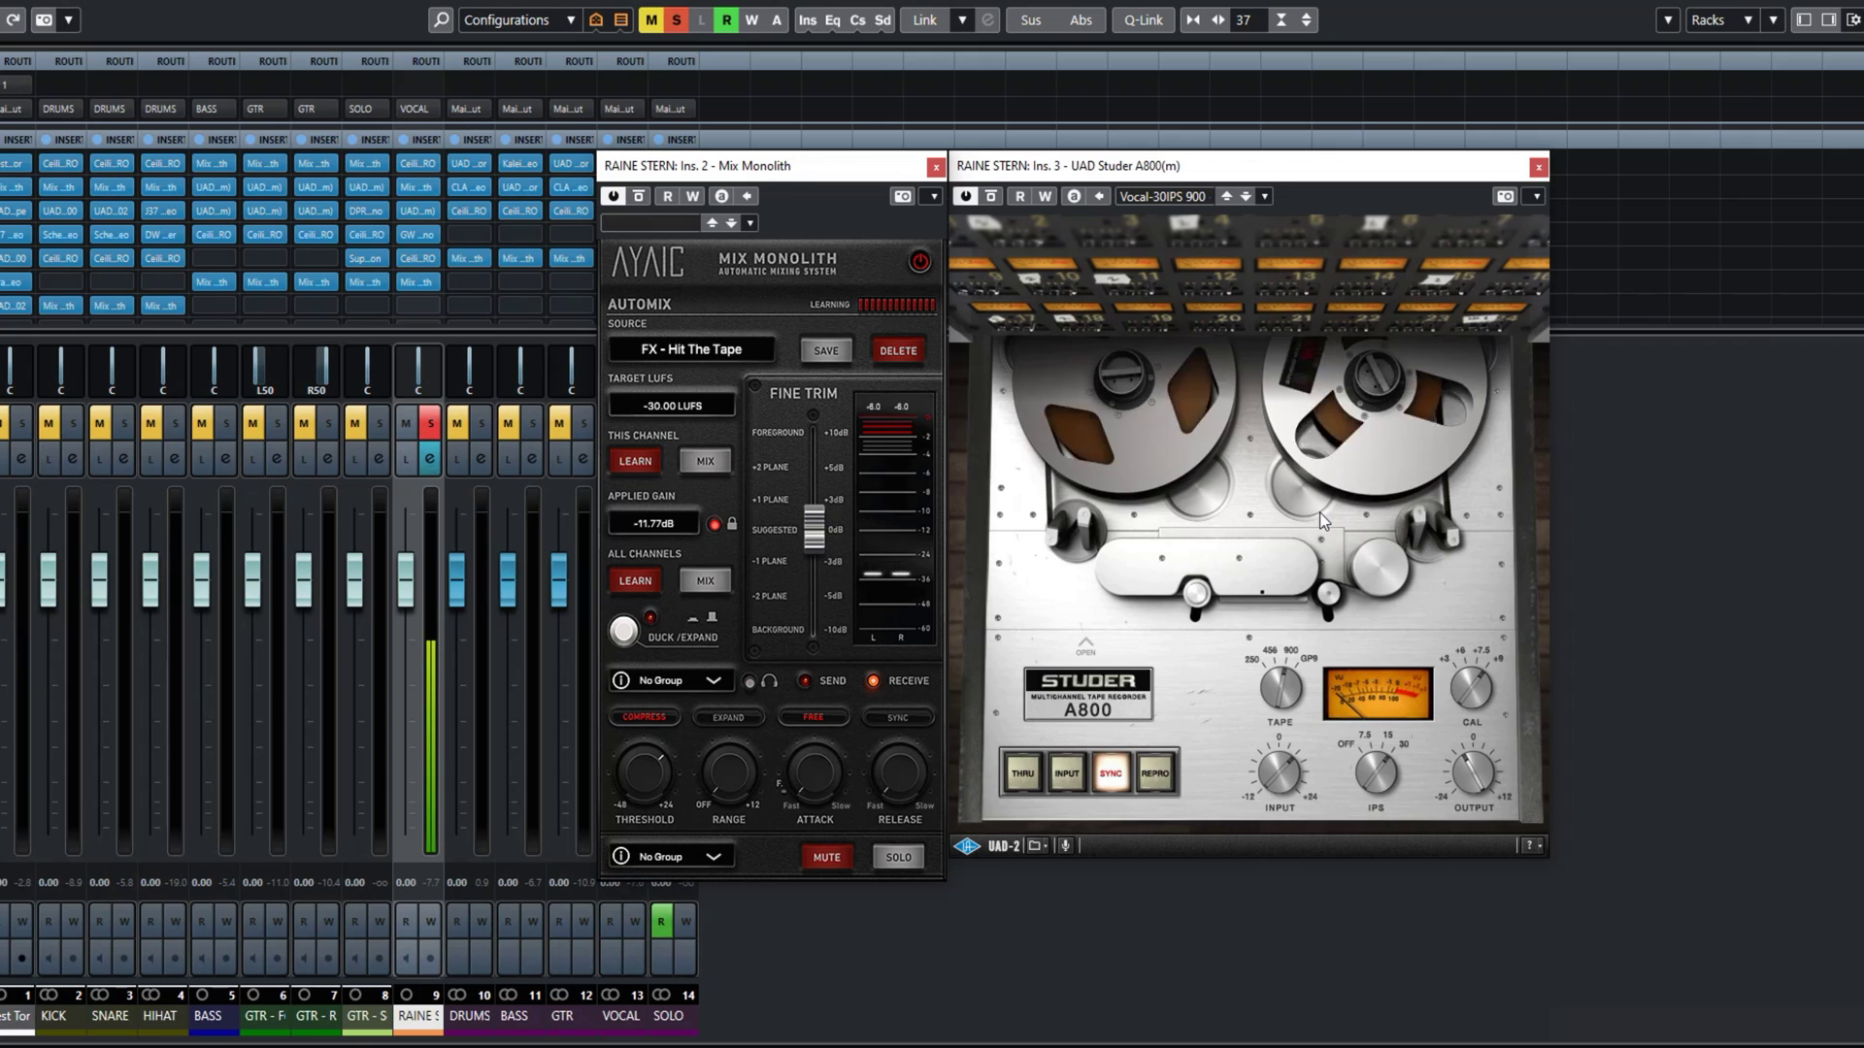
pyautogui.click(429, 424)
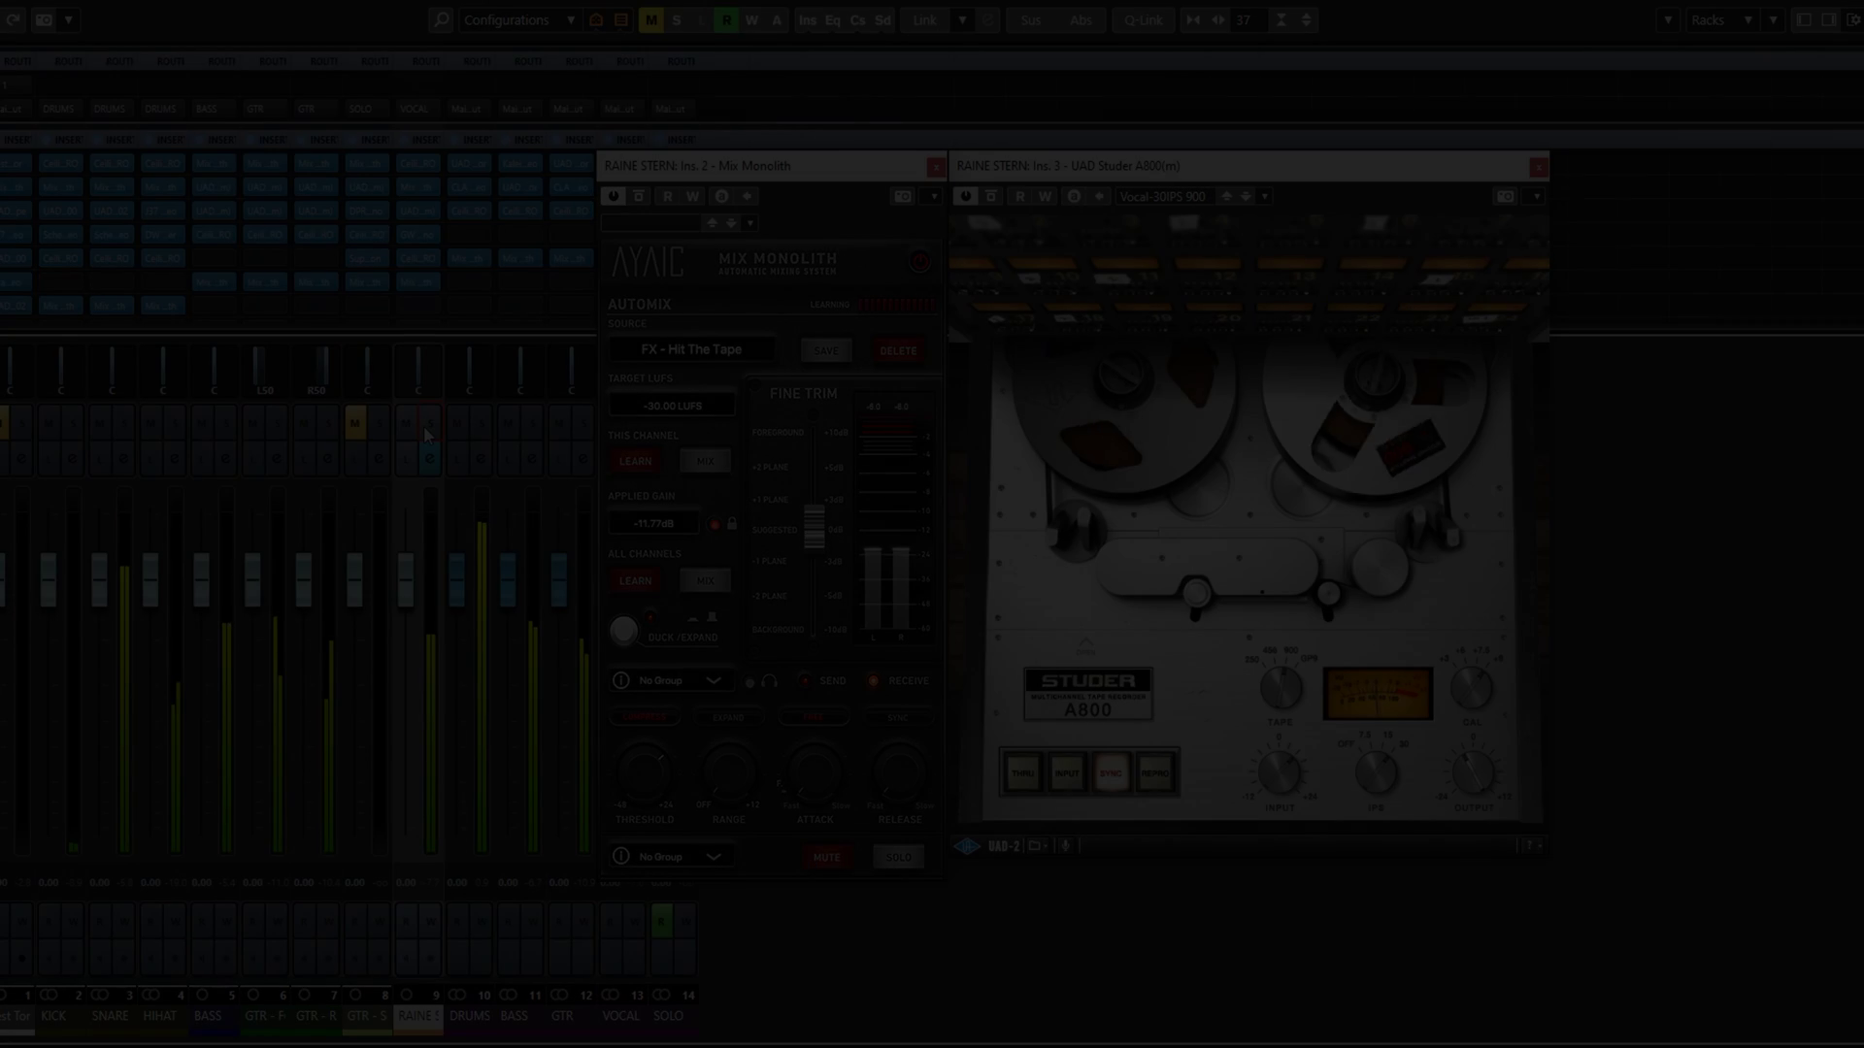